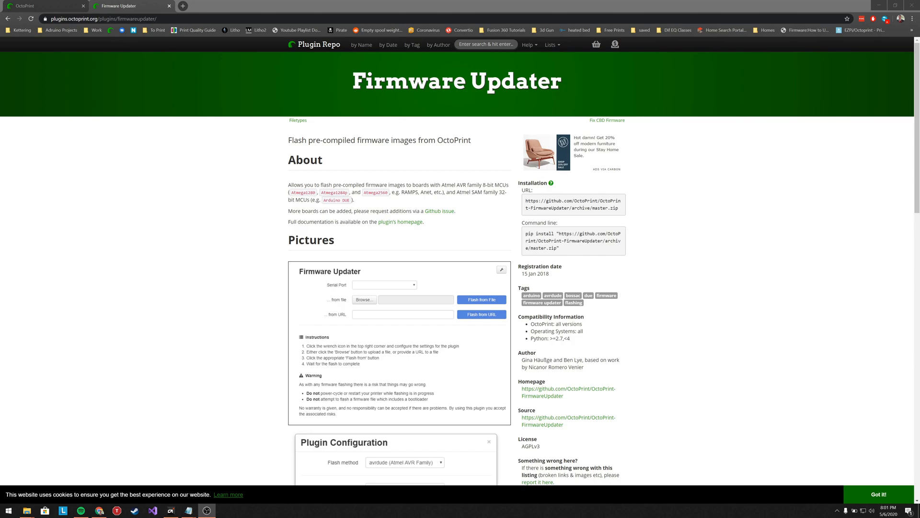
Step: Highlight the Firmware Updater title in the plugin listing and open the plugin's homepage
{"action": "left_click_drag", "start_coordinate": [347, 87], "coordinate": [550, 89]}
{"action": "left_click", "coordinate": [401, 223]}
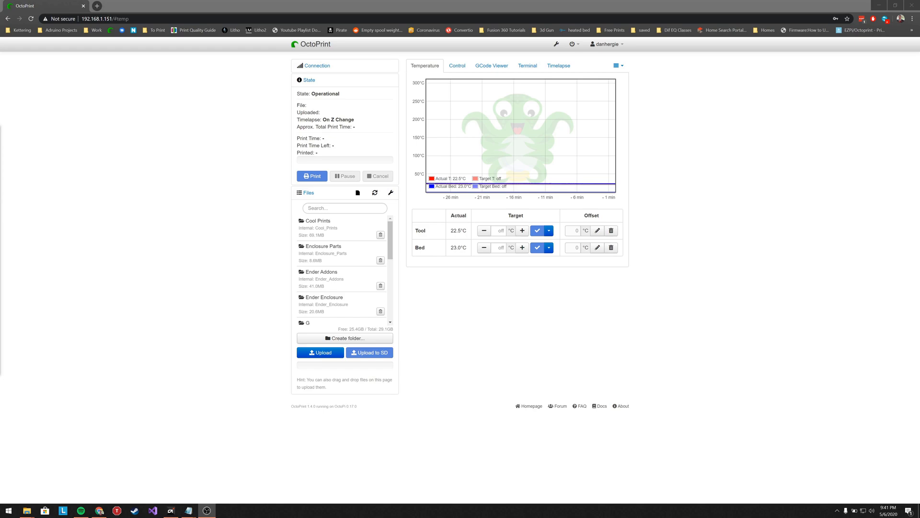
{"action": "left_click", "coordinate": [556, 44]}
{"action": "key", "text": "ctrl+f"}
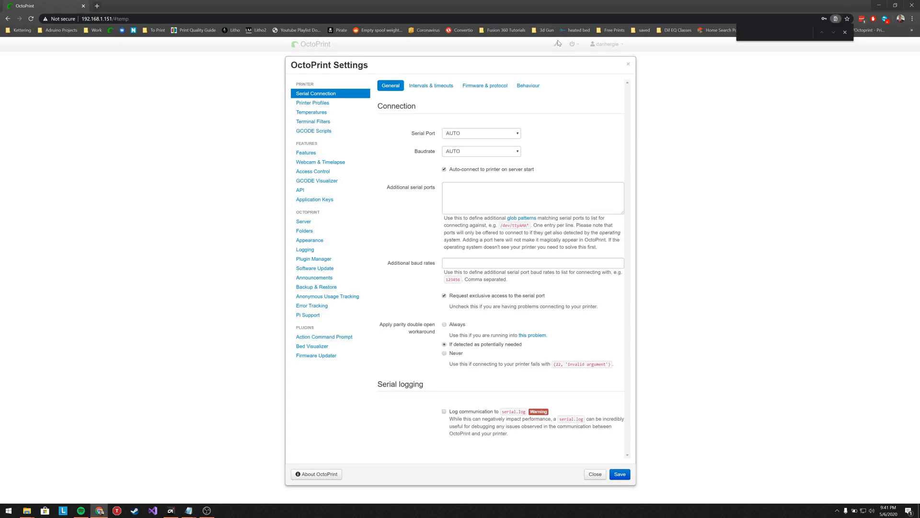
{"action": "left_click", "coordinate": [314, 260]}
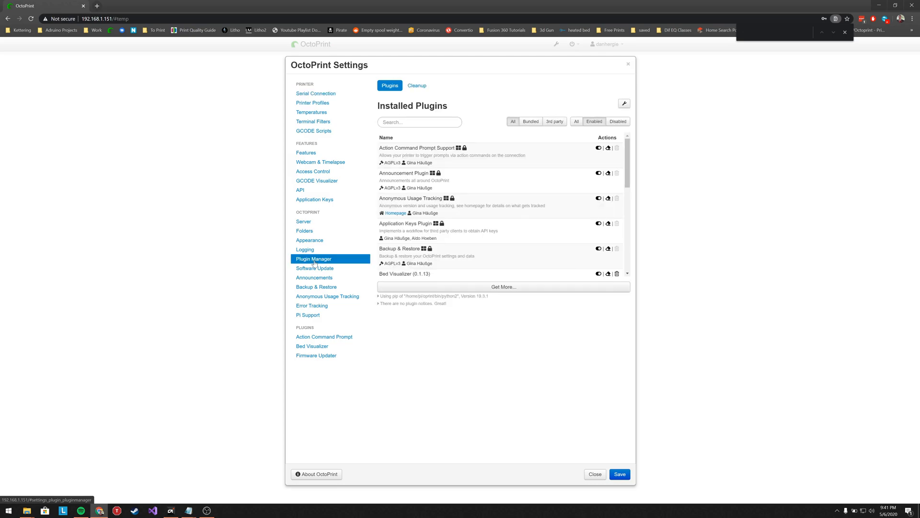
{"action": "left_click", "coordinate": [493, 286]}
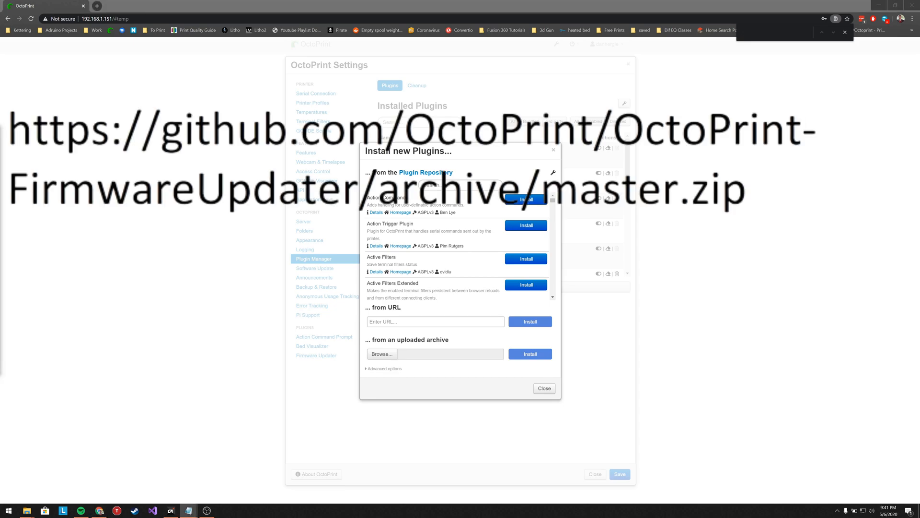
{"action": "right_click", "coordinate": [420, 325]}
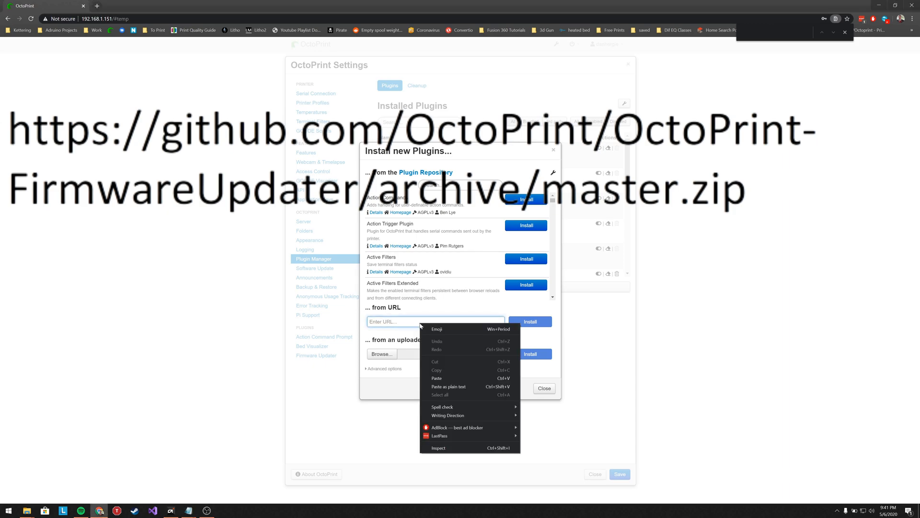
{"action": "left_click", "coordinate": [450, 377]}
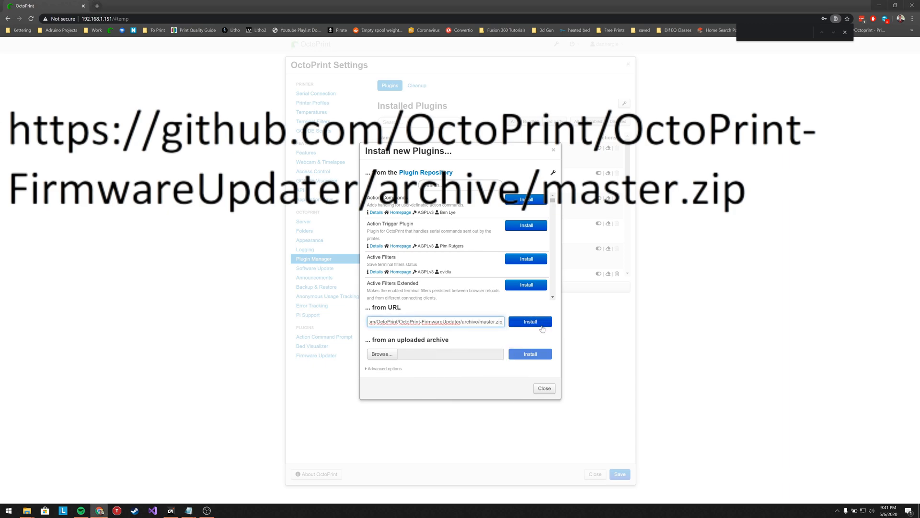
{"action": "left_click", "coordinate": [540, 324]}
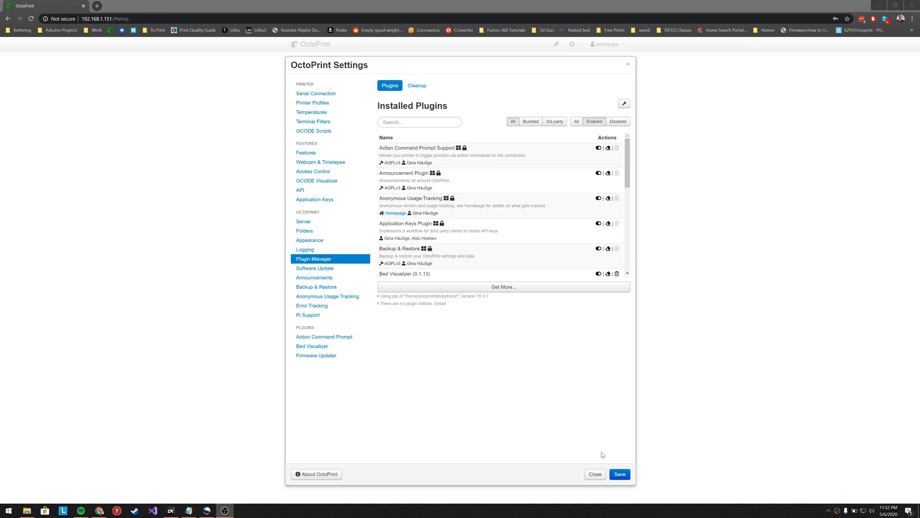
Step: Close the OctoPrint settings, then reboot the system and confirm the reboot
{"action": "left_click", "coordinate": [597, 475]}
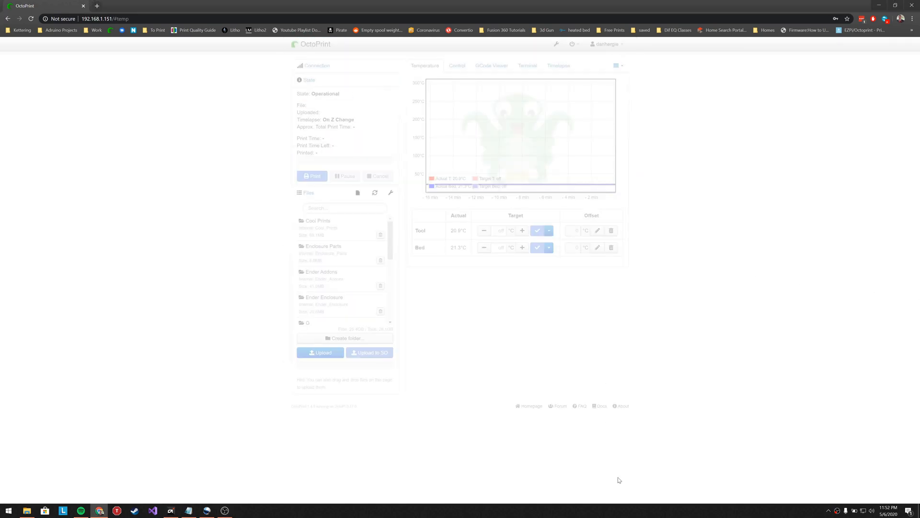
{"action": "left_click", "coordinate": [571, 44]}
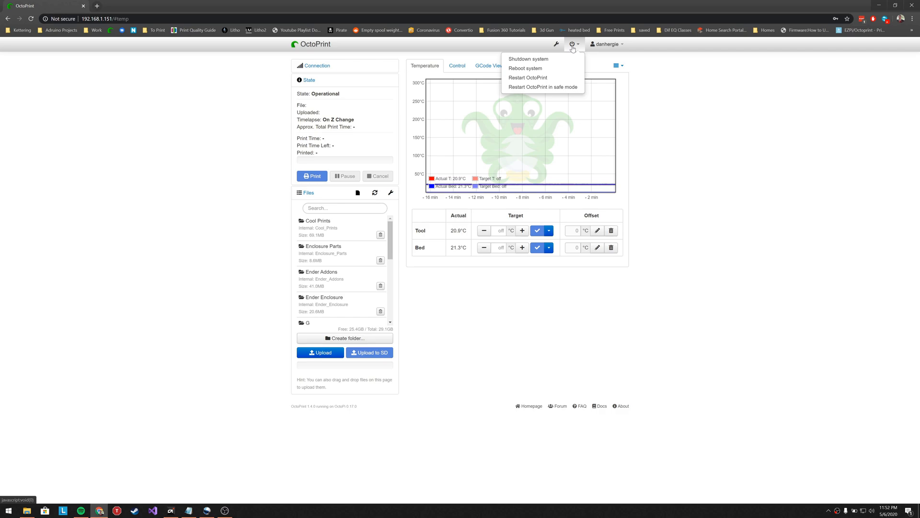
{"action": "left_click", "coordinate": [540, 68]}
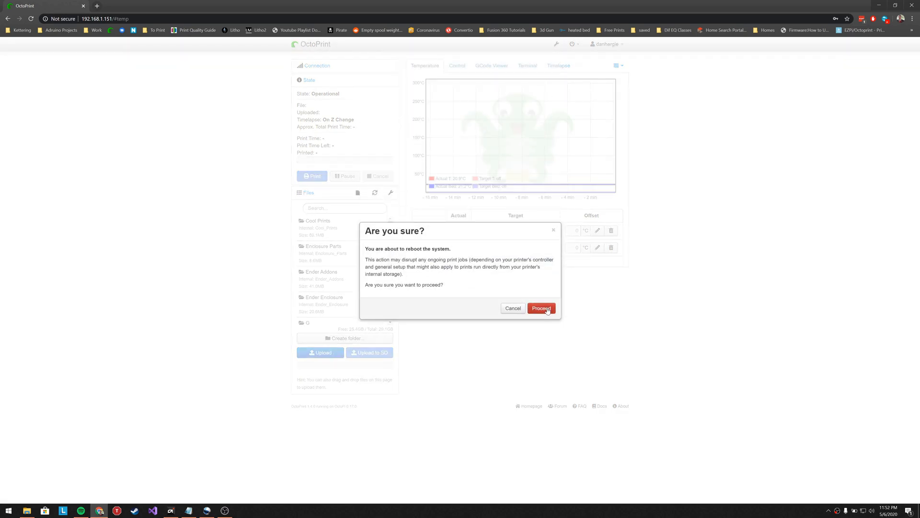
{"action": "left_click", "coordinate": [547, 310]}
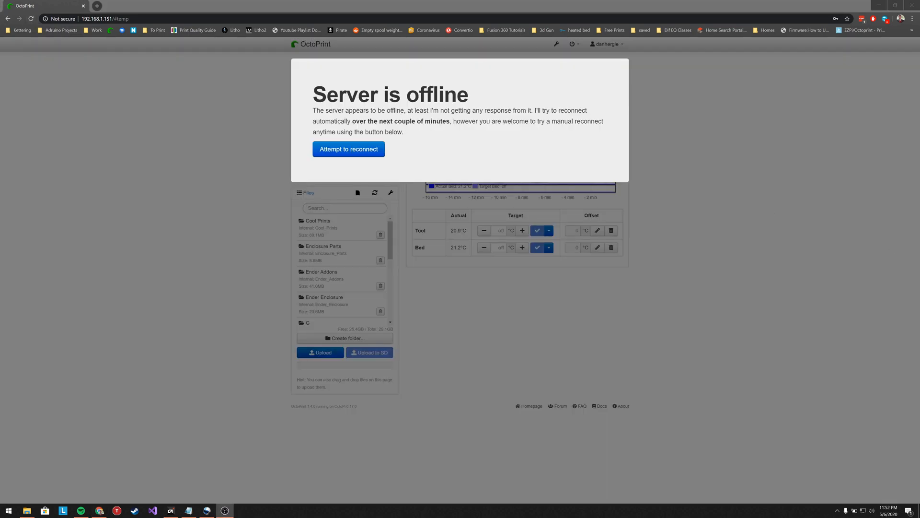
Step: Attempt to reconnect to the rebooting OctoPrint server, reloading its page until the interface returns
{"action": "left_click", "coordinate": [345, 150]}
{"action": "left_click", "coordinate": [30, 19]}
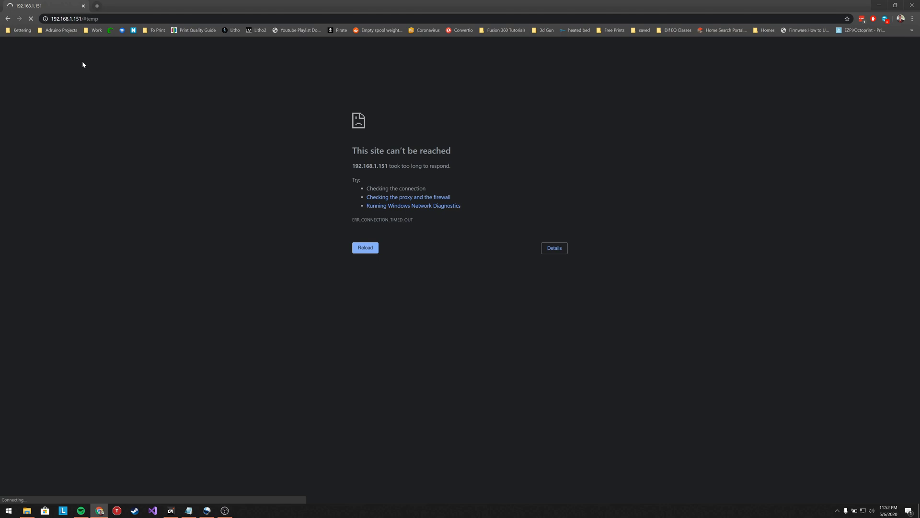
{"action": "left_click", "coordinate": [31, 18]}
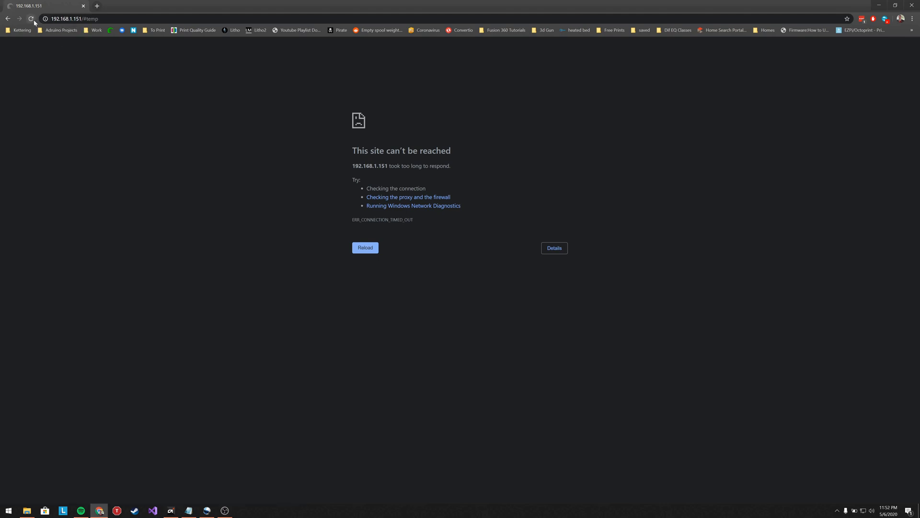
{"action": "left_click", "coordinate": [34, 21]}
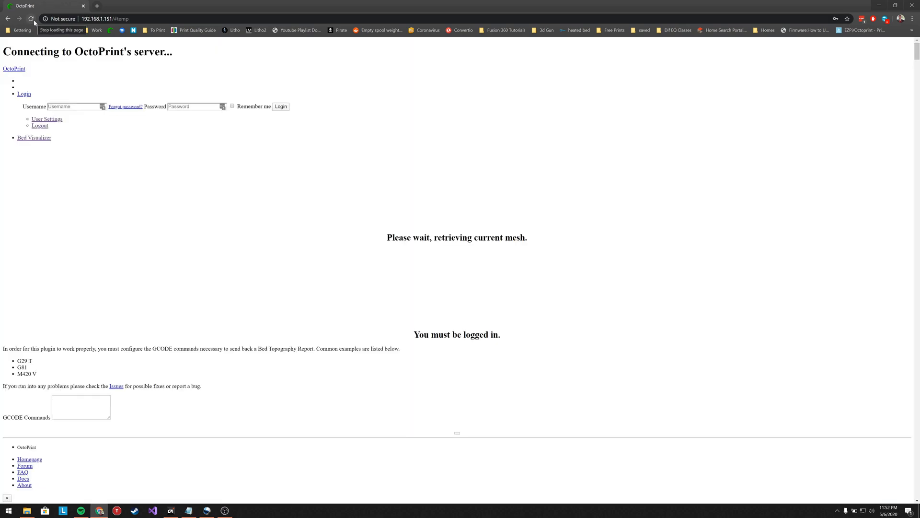
{"action": "left_click", "coordinate": [34, 22]}
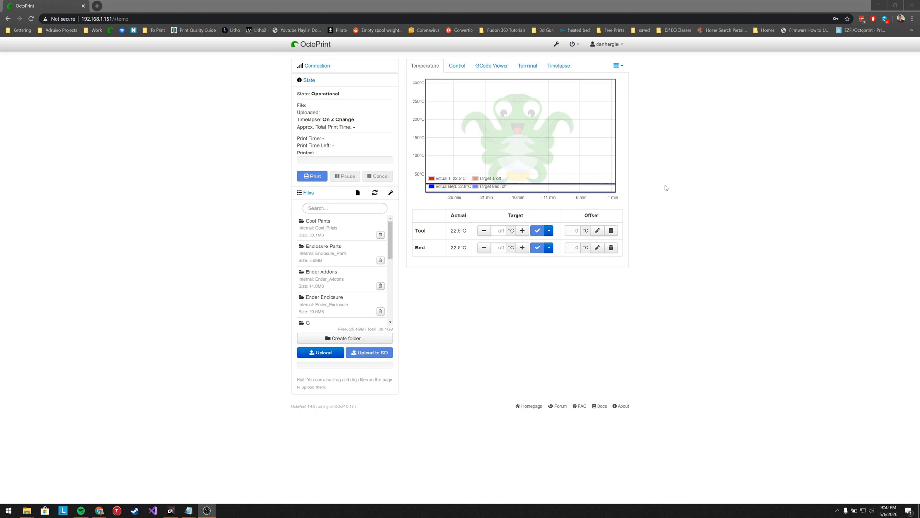
Step: Open the Firmware Updater's own plugin configuration from the OctoPrint settings
{"action": "left_click", "coordinate": [558, 45]}
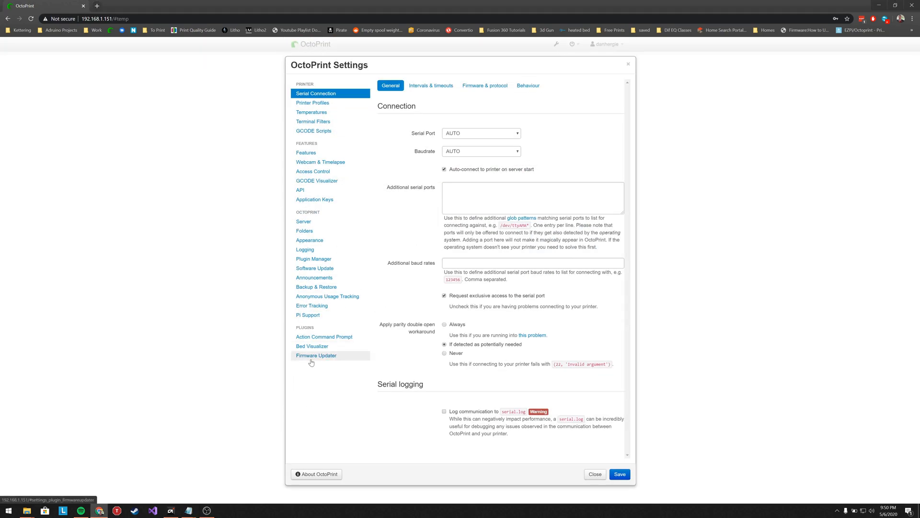
{"action": "left_click", "coordinate": [312, 359]}
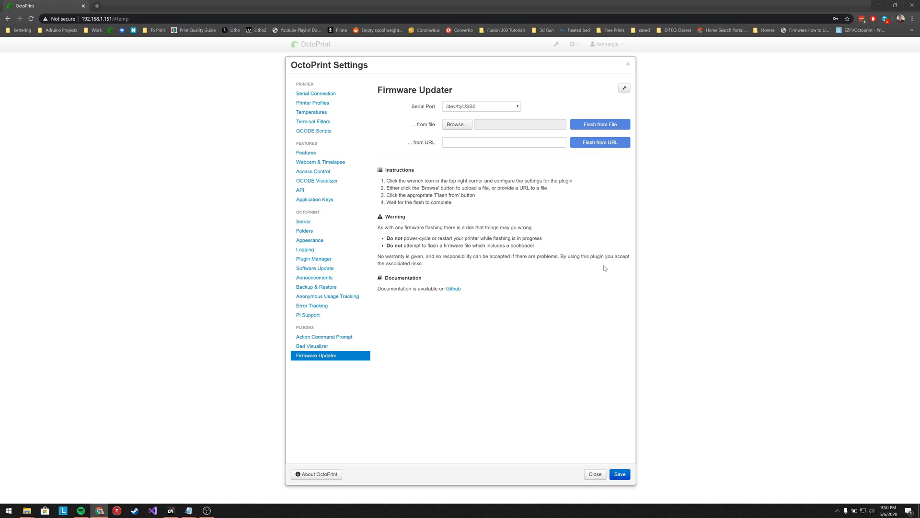
{"action": "left_click", "coordinate": [624, 89]}
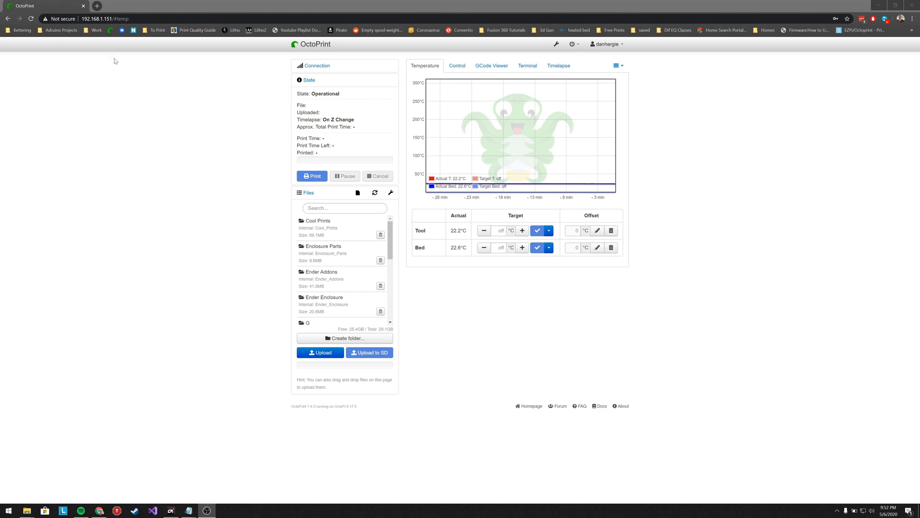
Step: Highlight the OctoPrint server's IP address 192.168.1.151 in the page address
{"action": "double_click", "coordinate": [82, 19]}
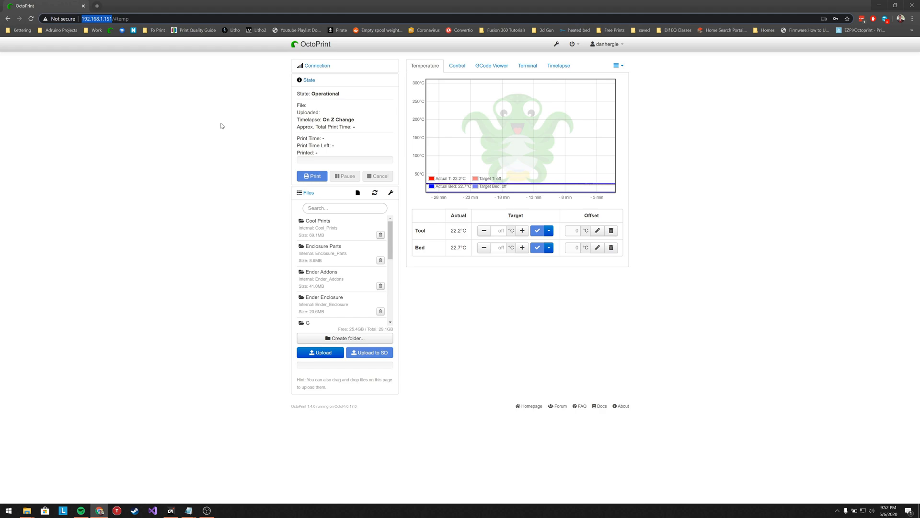
{"action": "key", "text": "ctrl+f"}
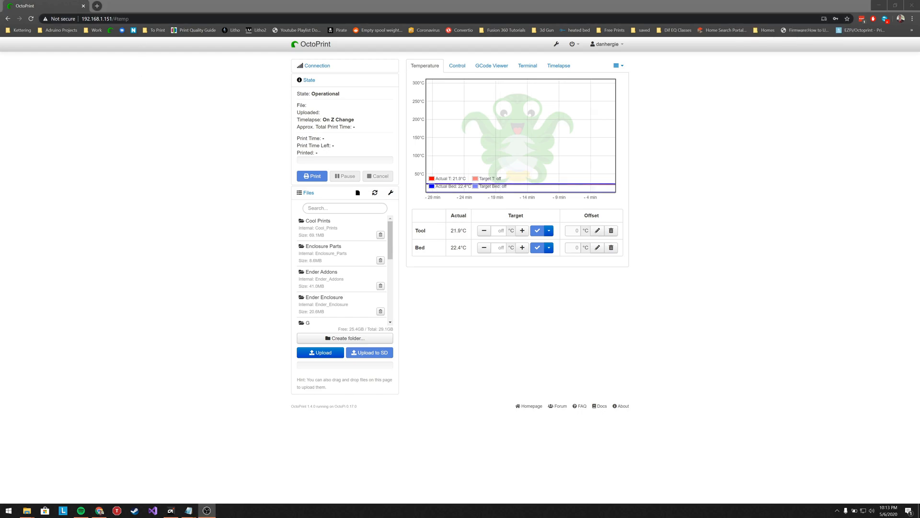
Step: Open Command Prompt and ping octopi.local to find the Raspberry Pi's network address
{"action": "left_click", "coordinate": [4, 512]}
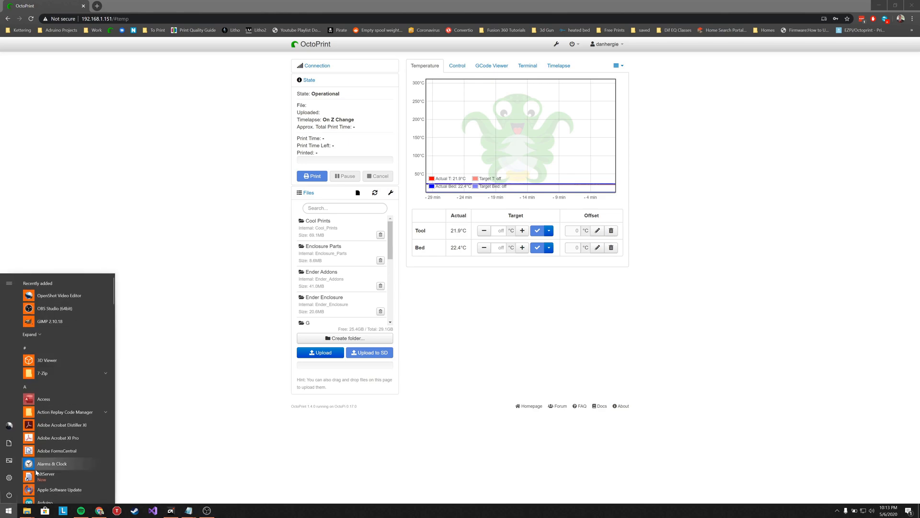
{"action": "left_click", "coordinate": [36, 473]}
{"action": "type", "text": "nd"}
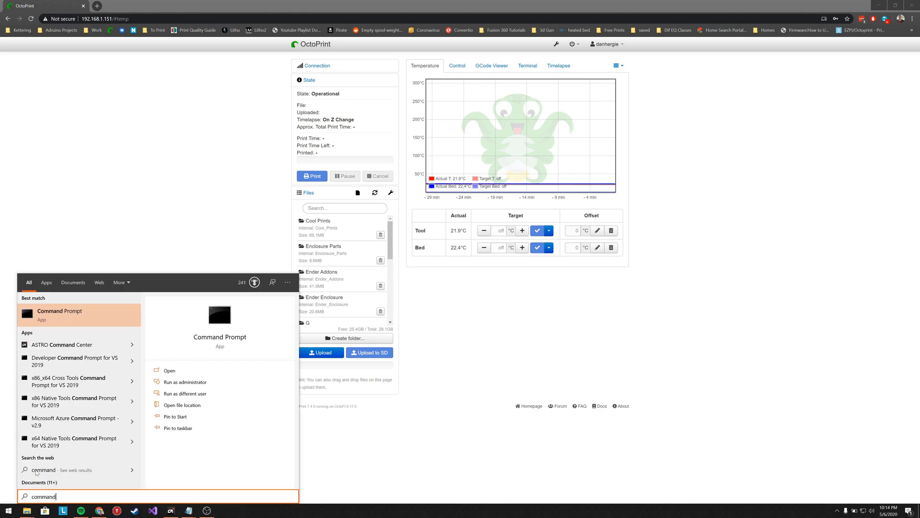
{"action": "left_click", "coordinate": [57, 314]}
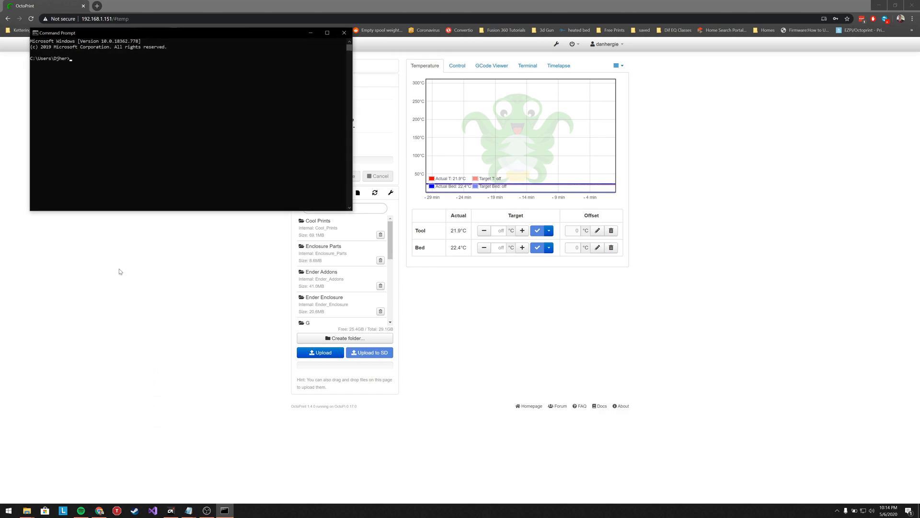
{"action": "type", "text": "ping oc"}
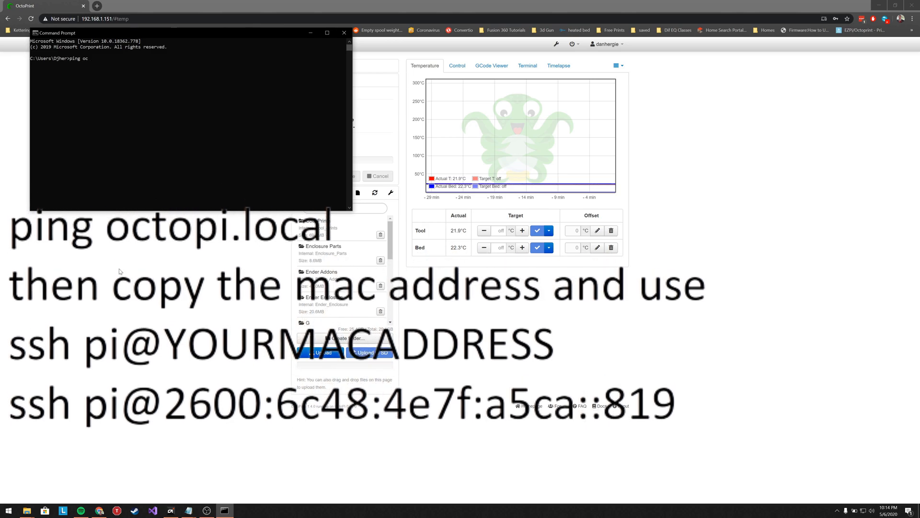
{"action": "type", "text": "topi.local"}
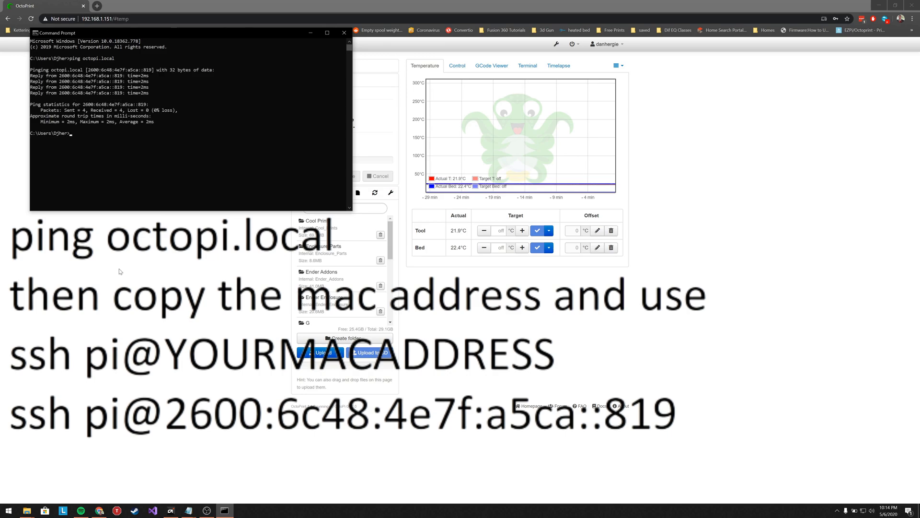
{"action": "left_click_drag", "start_coordinate": [59, 76], "coordinate": [120, 81]}
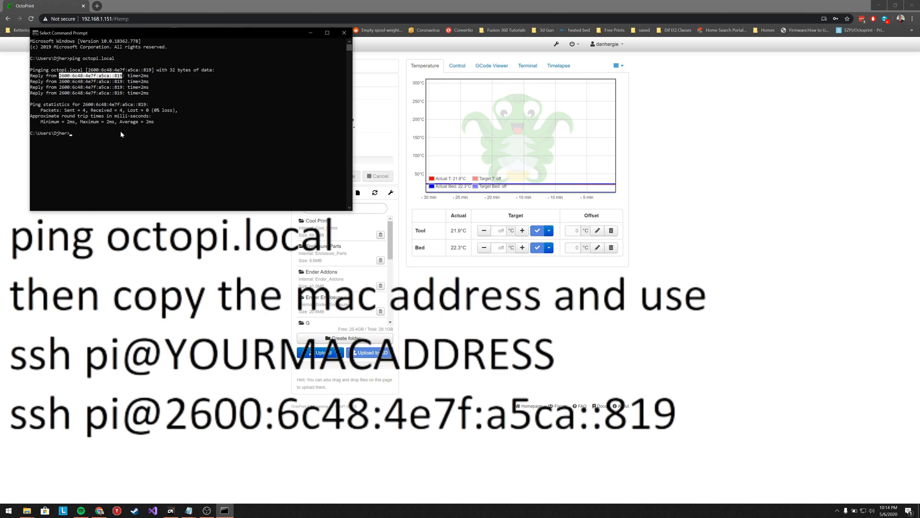
{"action": "key", "text": "ctrl+c"}
{"action": "left_click", "coordinate": [70, 135]}
{"action": "type", "text": "ssh pi@"}
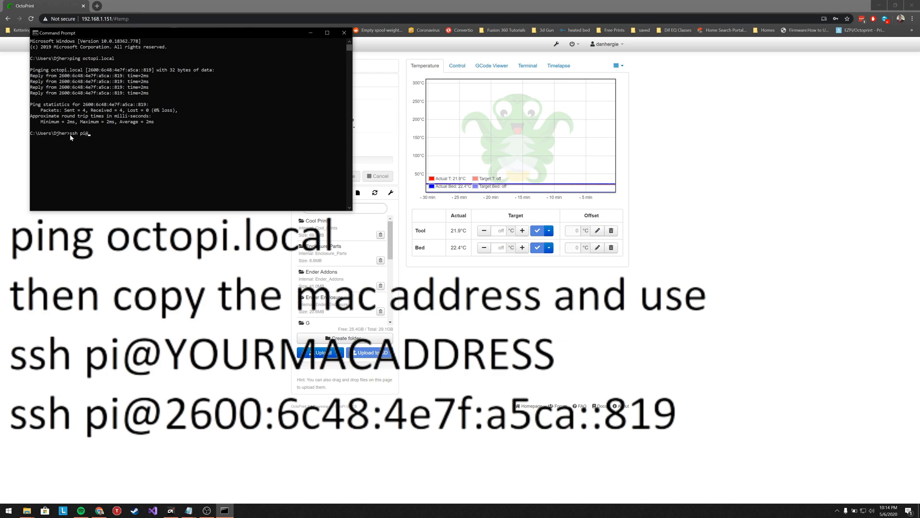
{"action": "key", "text": "ctrl+v"}
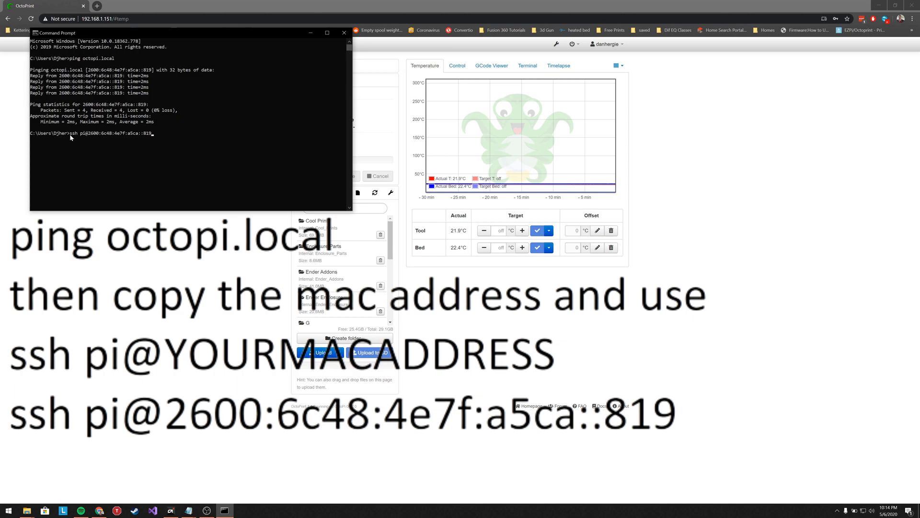
{"action": "key", "text": "Return"}
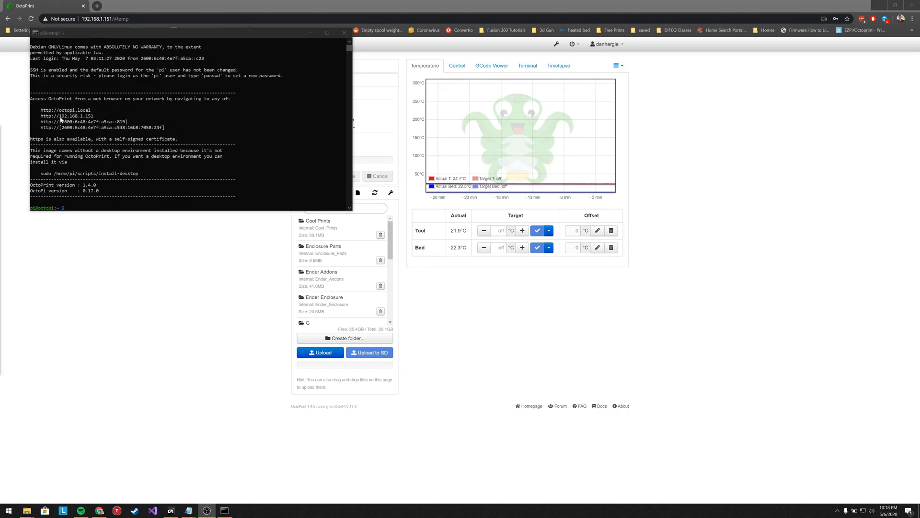
Step: Highlight the IP address 192.168.1.151 listed among OctoPrint's web addresses in the SSH login text
{"action": "left_click", "coordinate": [60, 119]}
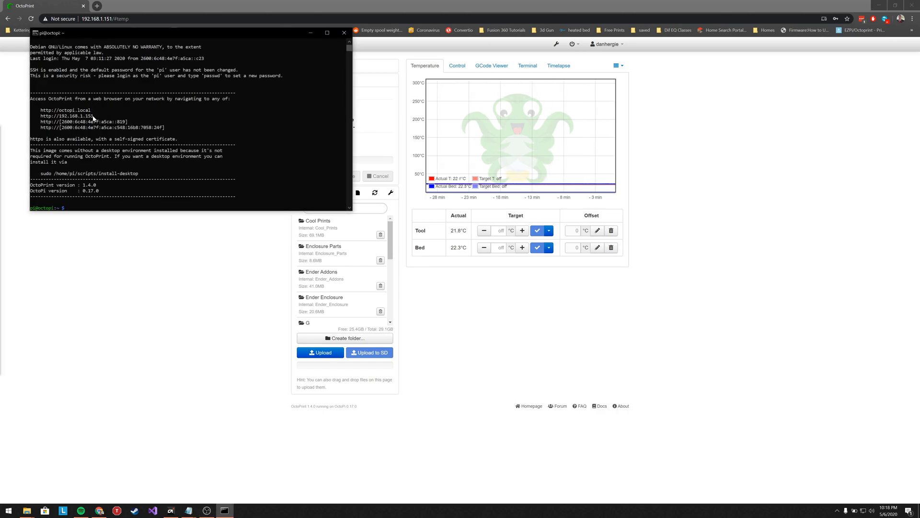
{"action": "left_click_drag", "start_coordinate": [95, 116], "coordinate": [60, 116]}
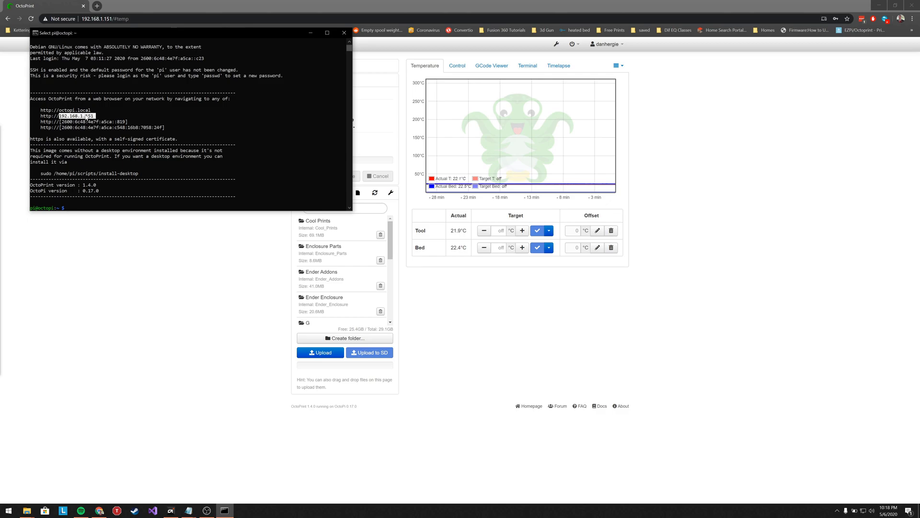
{"action": "left_click", "coordinate": [95, 116]}
Step: Run sudo apt-get update on the Raspberry Pi and submit the pi account's sudo password
{"action": "left_click", "coordinate": [68, 209]}
{"action": "type", "text": "sud"}
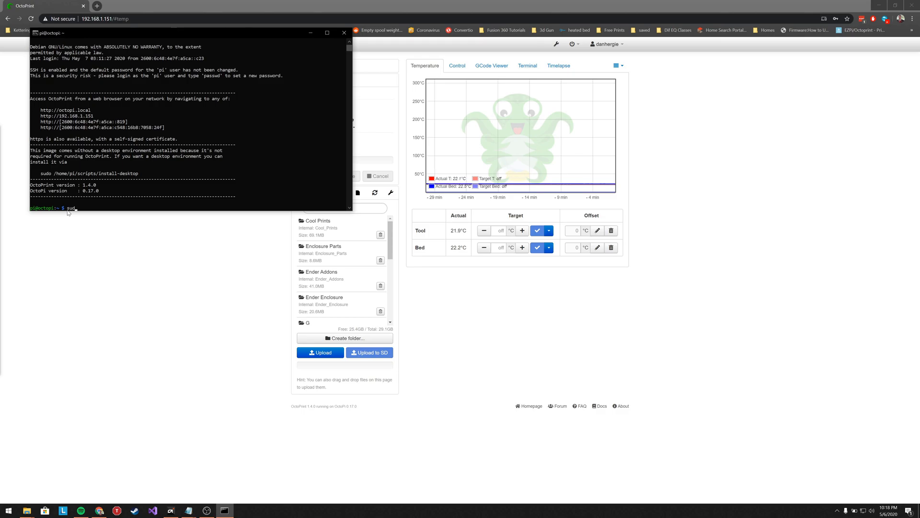
{"action": "type", "text": "o apt-get update"}
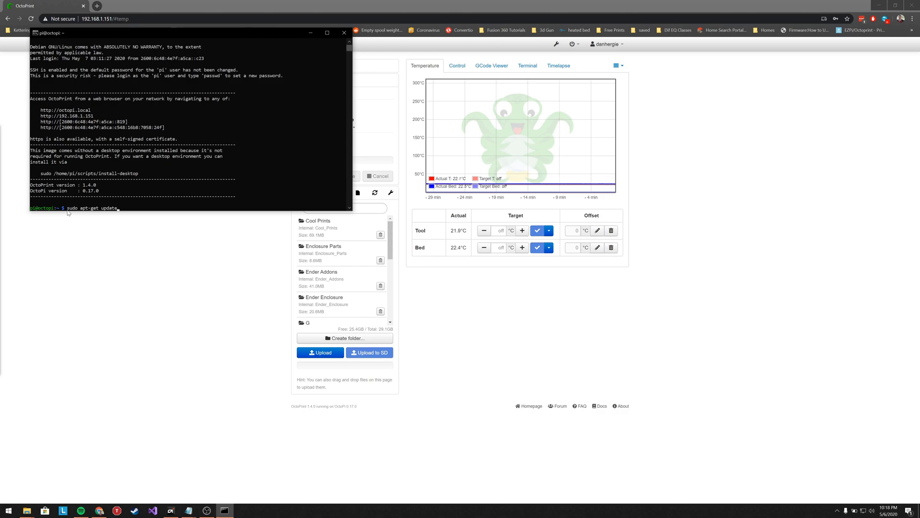
{"action": "key", "text": "Return"}
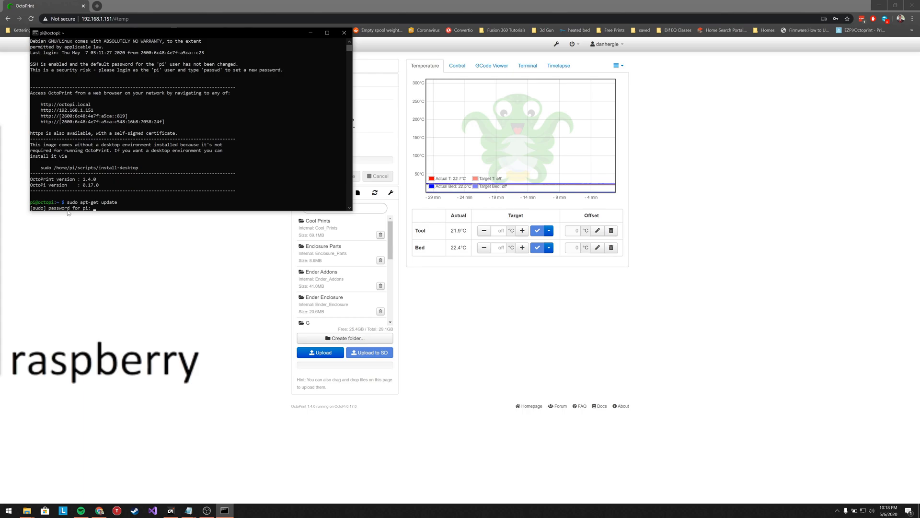
{"action": "key", "text": "Return"}
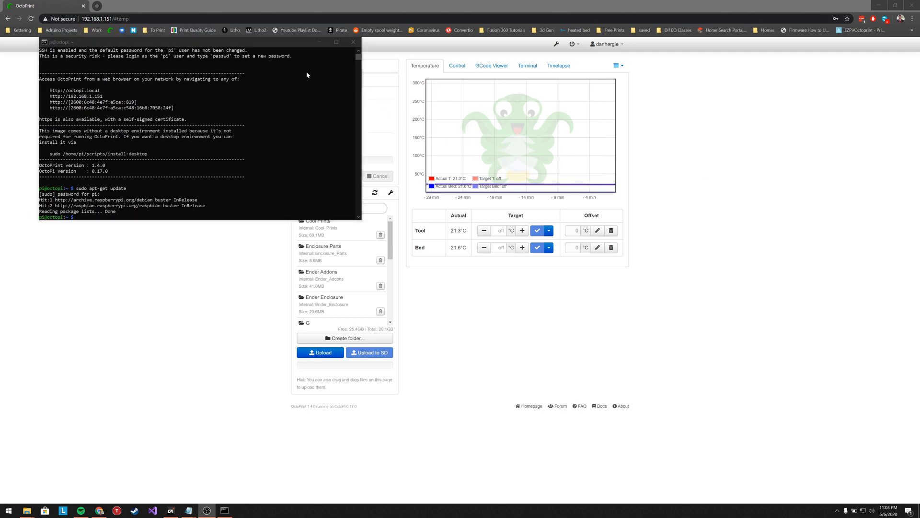
Step: Run sudo apt-get upgrade on the Raspberry Pi to upgrade its installed packages
{"action": "left_click", "coordinate": [229, 42]}
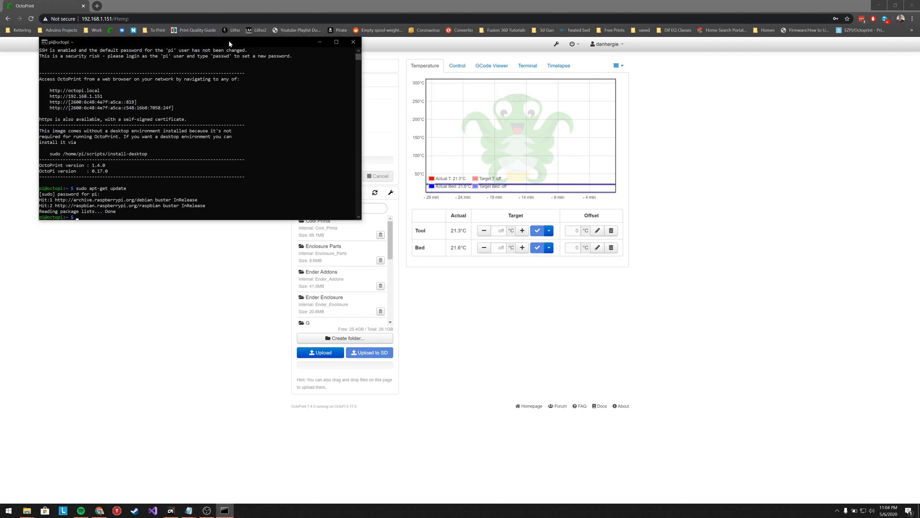
{"action": "type", "text": "sude"}
{"action": "type", "text": "o "}
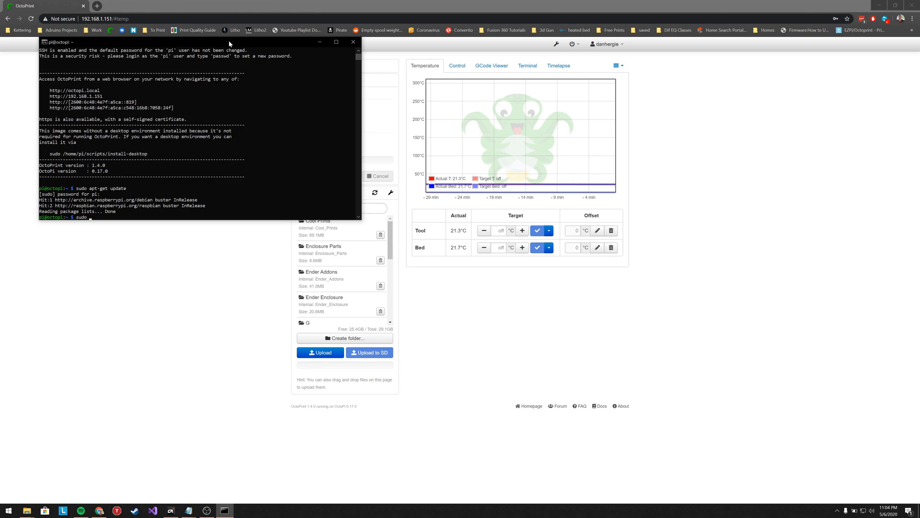
{"action": "type", "text": "apt-get"}
{"action": "type", "text": " is"}
{"action": "type", "text": "upgrade"}
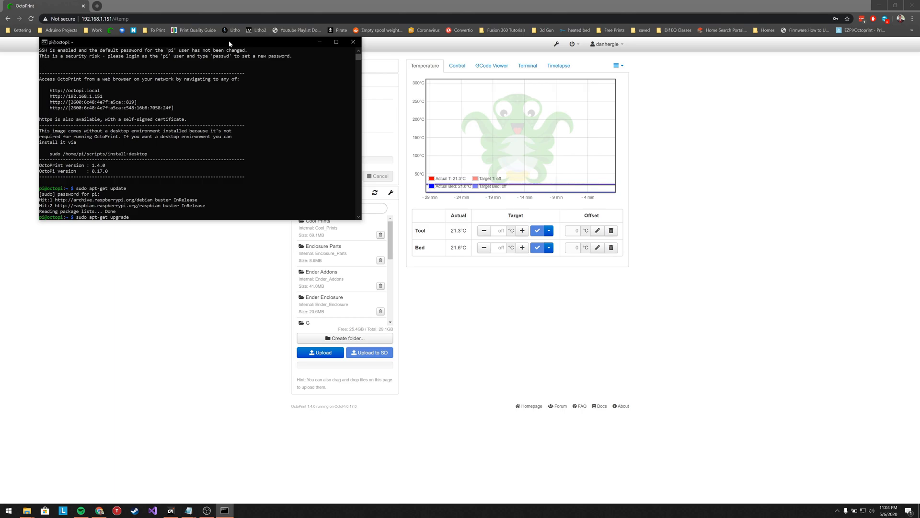
{"action": "key", "text": "Return"}
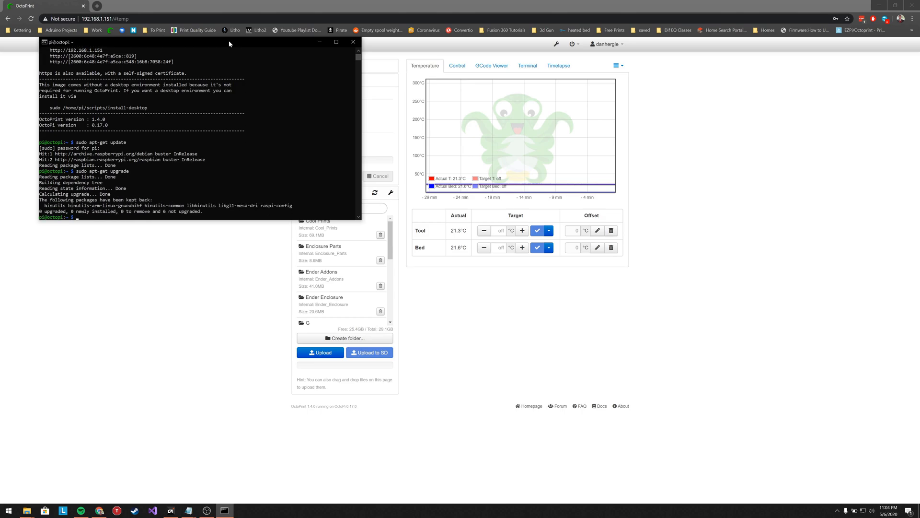
{"action": "type", "text": "sudo apt-get install avrdude"}
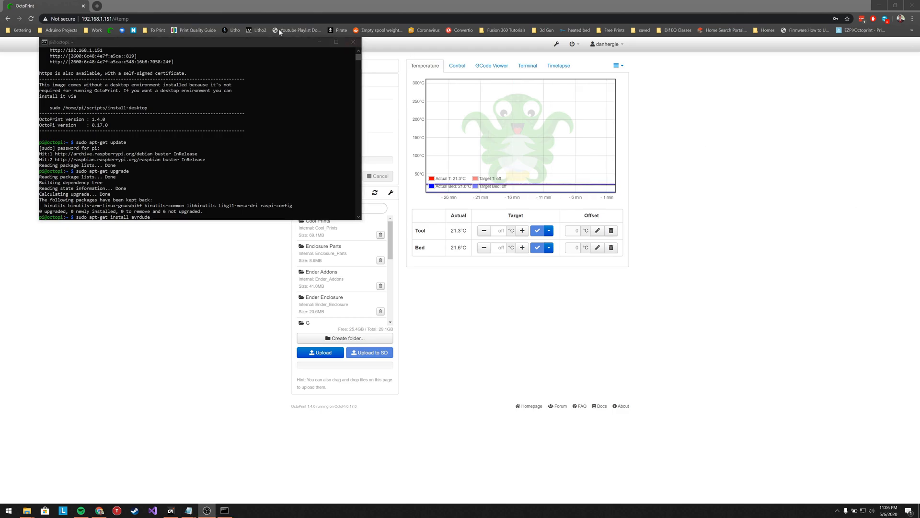
{"action": "left_click", "coordinate": [173, 44]}
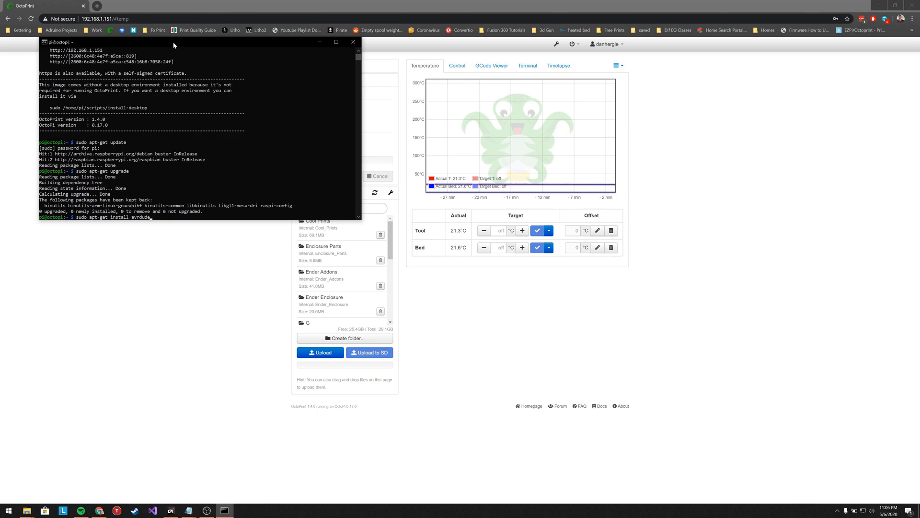
{"action": "key", "text": "BackSpace"}
{"action": "key", "text": "BackSpace"}
{"action": "key", "text": "BackSpace"}
{"action": "key", "text": "BackSpace"}
{"action": "key", "text": "BackSpace"}
{"action": "key", "text": "BackSpace"}
{"action": "key", "text": "BackSpace"}
{"action": "key", "text": "BackSpace"}
{"action": "key", "text": "BackSpace"}
{"action": "key", "text": "BackSpace"}
{"action": "key", "text": "BackSpace"}
{"action": "key", "text": "BackSpace"}
{"action": "key", "text": "BackSpace"}
{"action": "key", "text": "BackSpace"}
{"action": "key", "text": "BackSpace"}
{"action": "key", "text": "BackSpace"}
{"action": "key", "text": "BackSpace"}
{"action": "key", "text": "BackSpace"}
{"action": "key", "text": "BackSpace"}
{"action": "key", "text": "BackSpace"}
Step: End the SSH session with the exit command
{"action": "type", "text": "exit"}
{"action": "key", "text": "Return"}
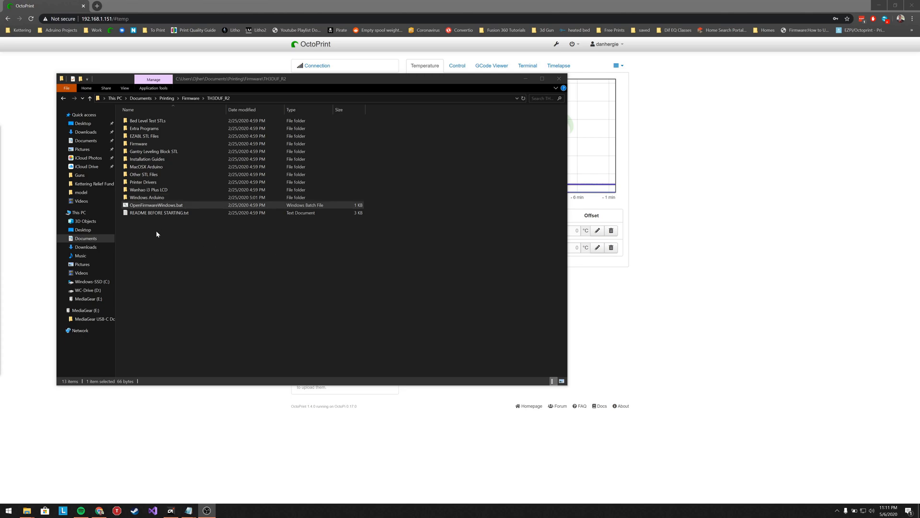
Step: Launch OpenFirmwareWindows.bat from the TH3DUF_R2 folder in Documents\Printing\Firmware to load the firmware sketch in Arduino
{"action": "left_click", "coordinate": [191, 98]}
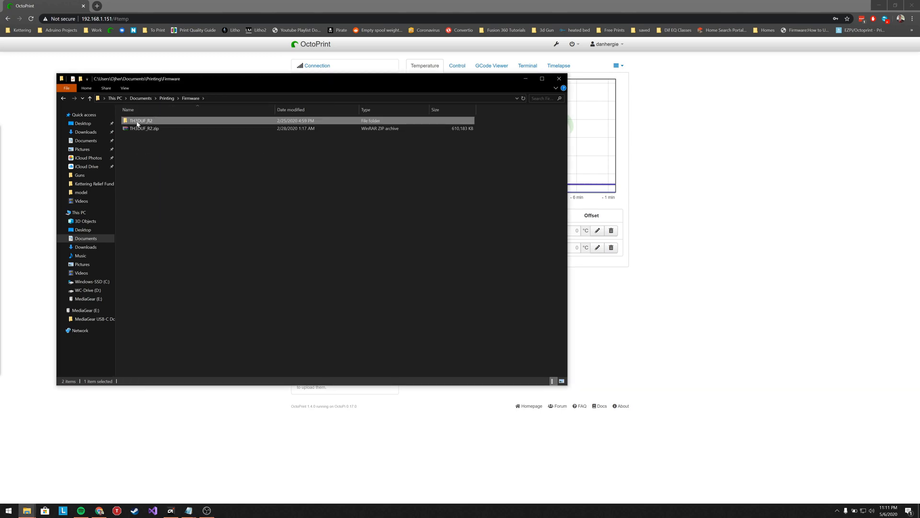
{"action": "double_click", "coordinate": [137, 122]}
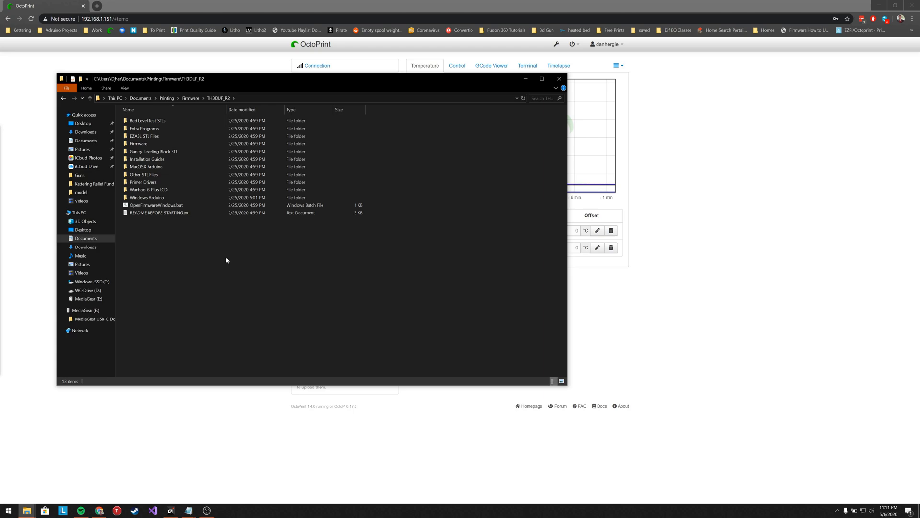
{"action": "double_click", "coordinate": [169, 206]}
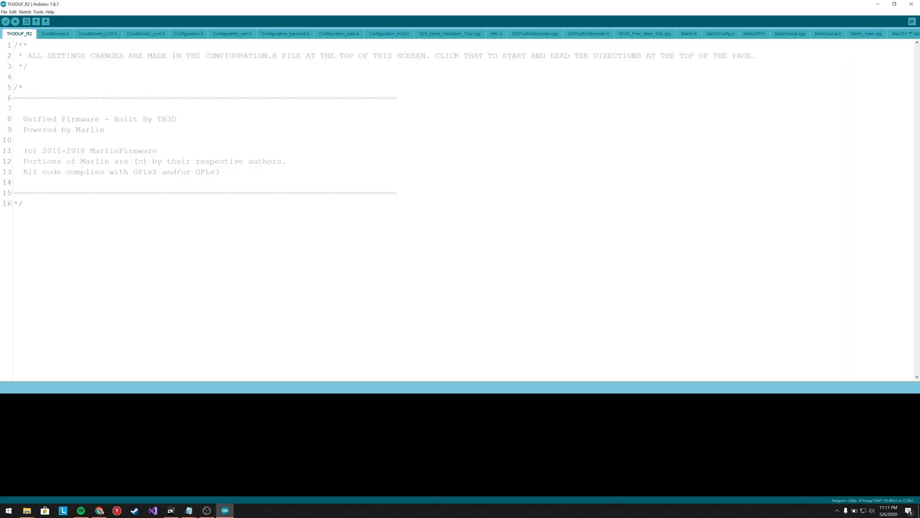
Step: Look through the Conditionals header files and check the sketch's board, processor and programmer options
{"action": "left_click", "coordinate": [55, 35]}
{"action": "left_click", "coordinate": [95, 35]}
{"action": "left_click", "coordinate": [137, 34]}
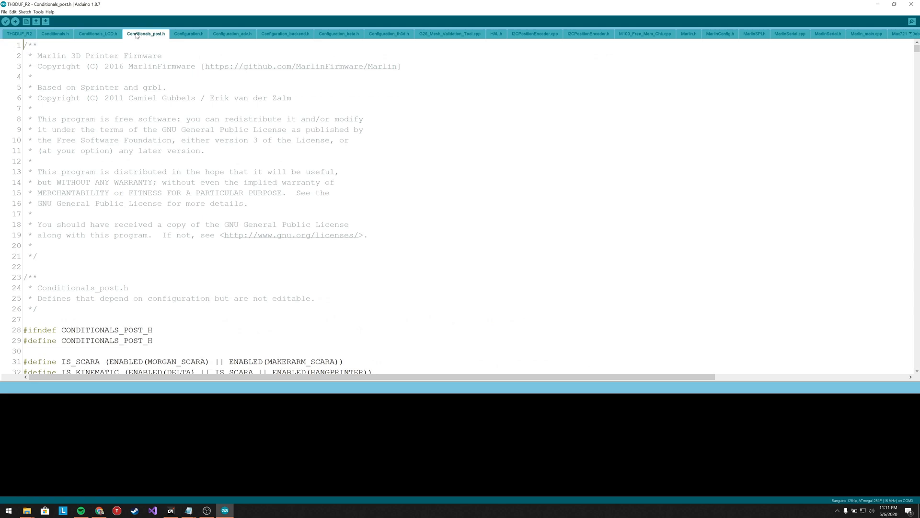
{"action": "left_click", "coordinate": [22, 33]}
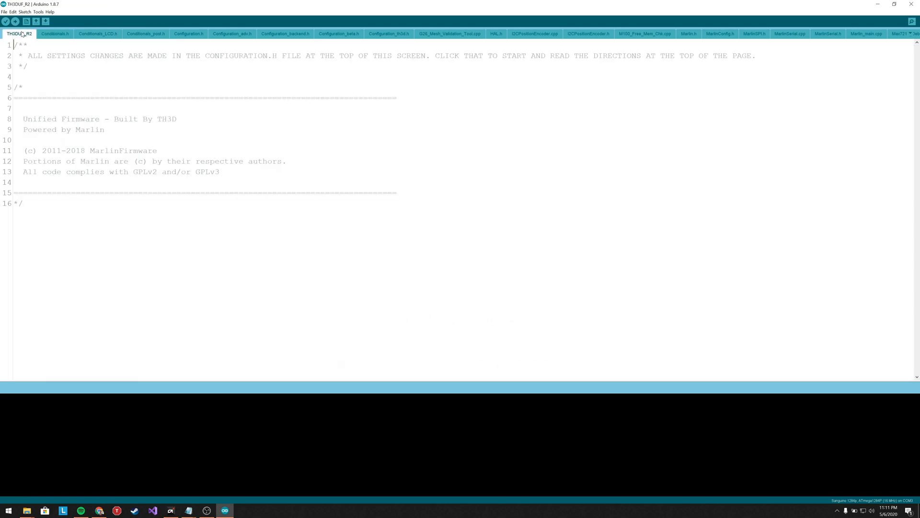
{"action": "left_click", "coordinate": [38, 11]}
{"action": "mouse_move", "coordinate": [80, 88]}
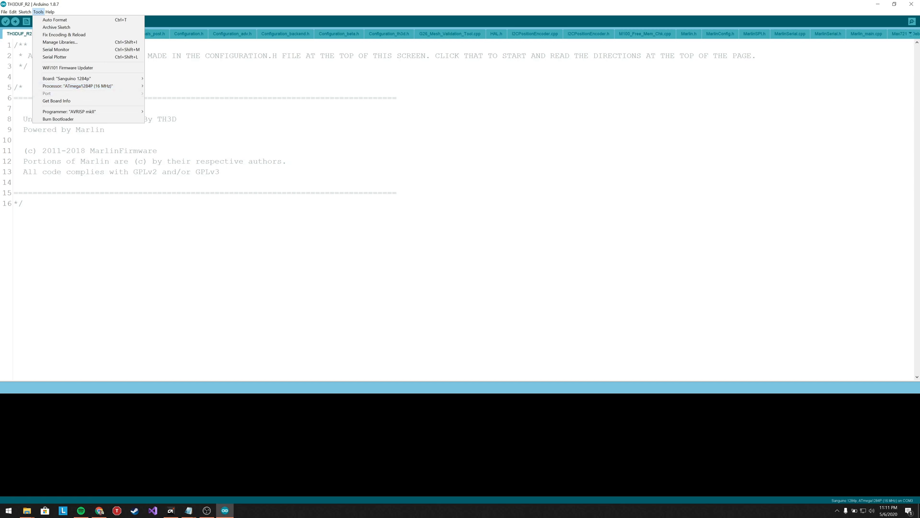
{"action": "mouse_move", "coordinate": [114, 115]}
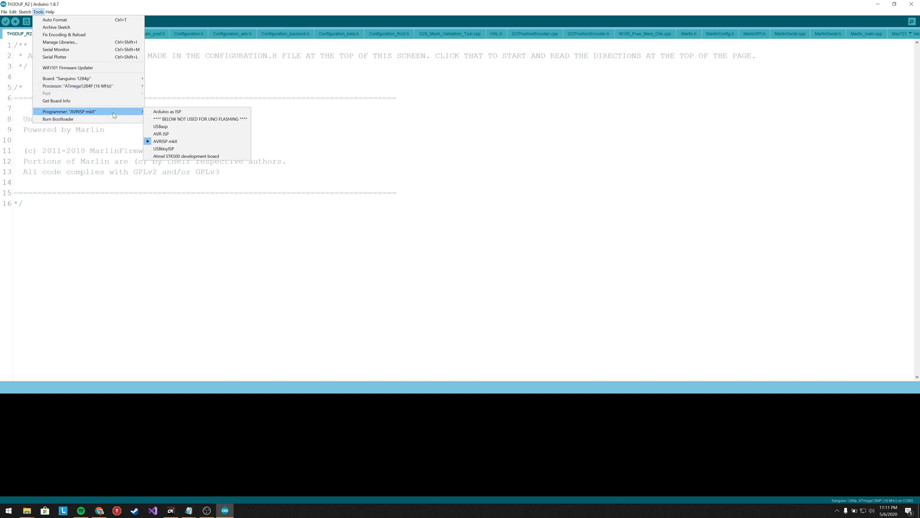
{"action": "key", "text": "Escape"}
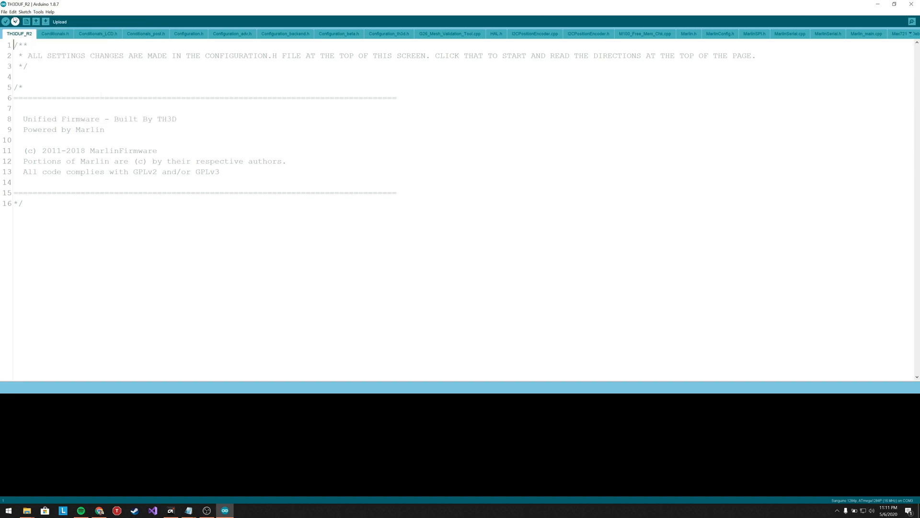
Step: Verify the TH3DUF_R2 sketch and export its compiled binary
{"action": "left_click", "coordinate": [5, 21]}
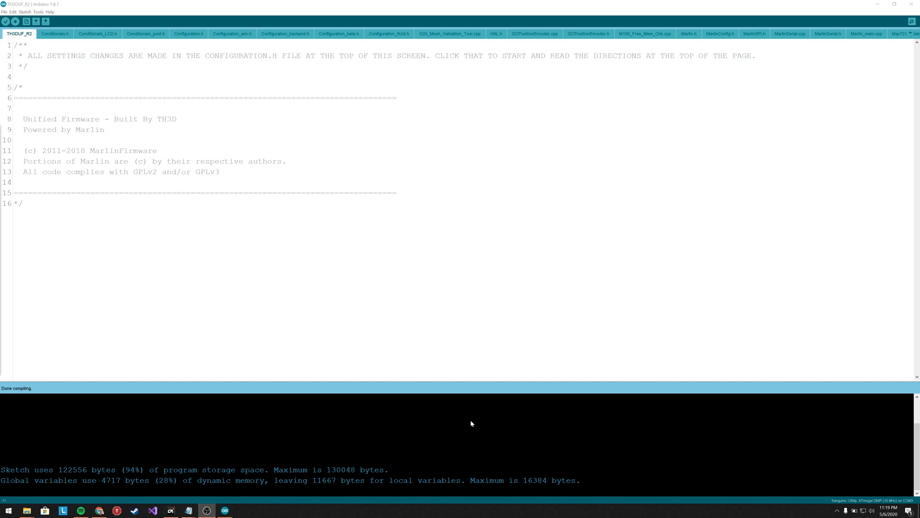
{"action": "left_click", "coordinate": [23, 12]}
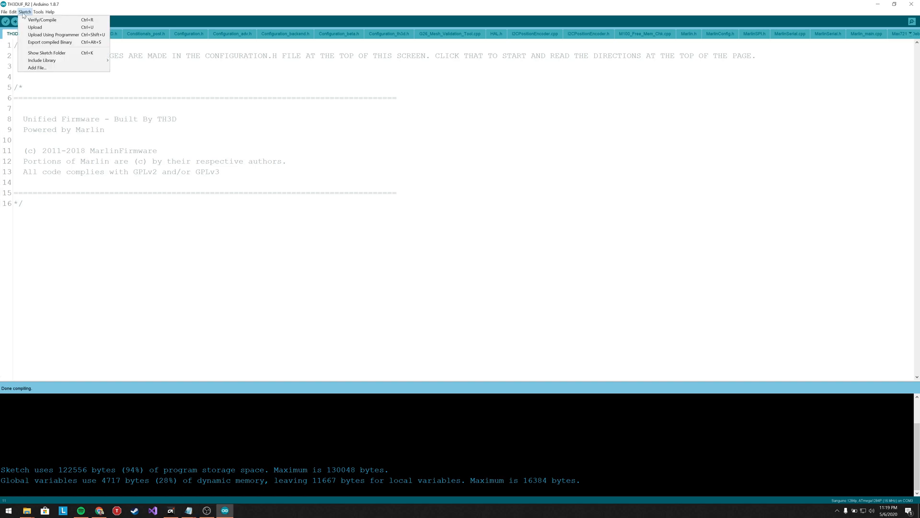
{"action": "left_click", "coordinate": [51, 45]}
Step: Switch to File Explorer and open the sketch folder at Firmware\TH3DUF_R2\Firmware\TH3DUF_R2
{"action": "left_click", "coordinate": [27, 510]}
{"action": "left_click", "coordinate": [37, 481]}
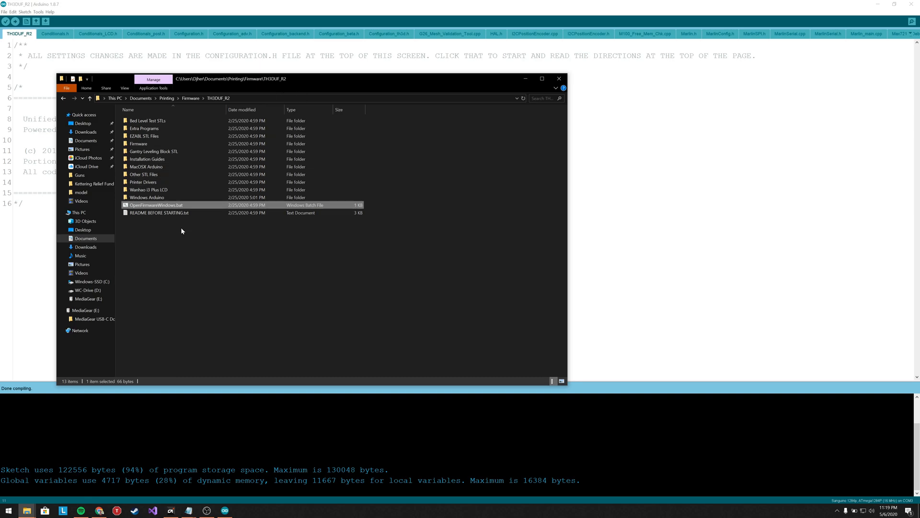
{"action": "left_click", "coordinate": [159, 212]}
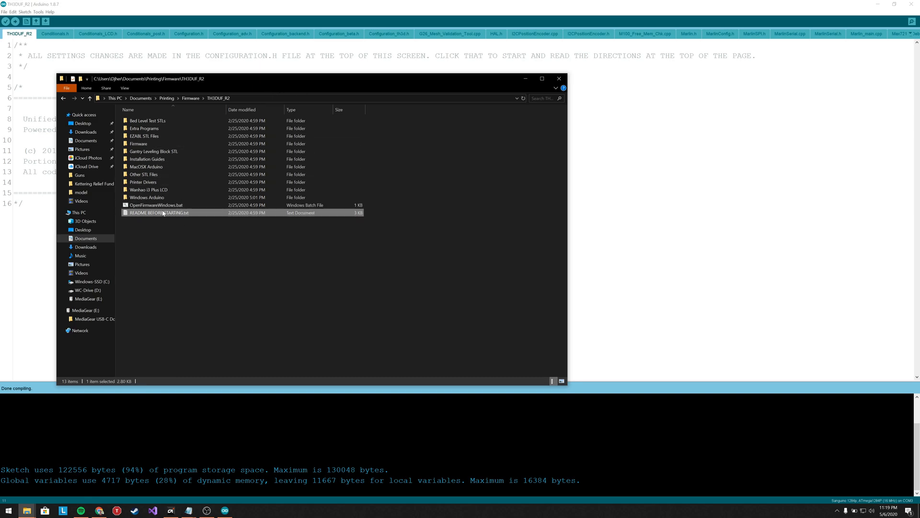
{"action": "left_click", "coordinate": [191, 98]}
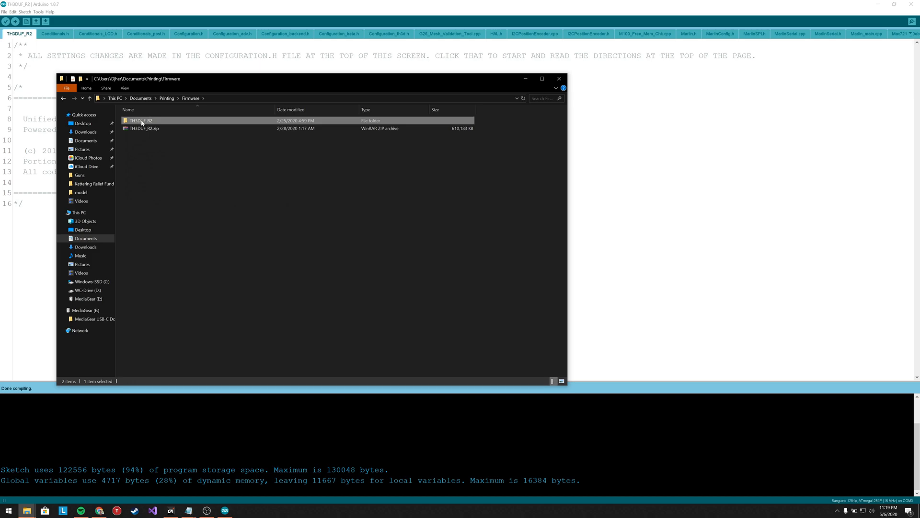
{"action": "double_click", "coordinate": [144, 121]}
{"action": "double_click", "coordinate": [140, 144]}
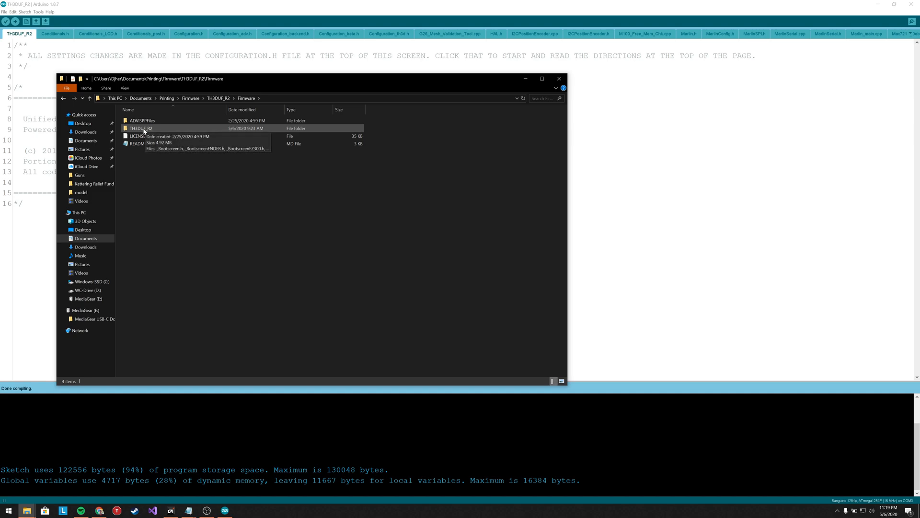
{"action": "double_click", "coordinate": [147, 131]}
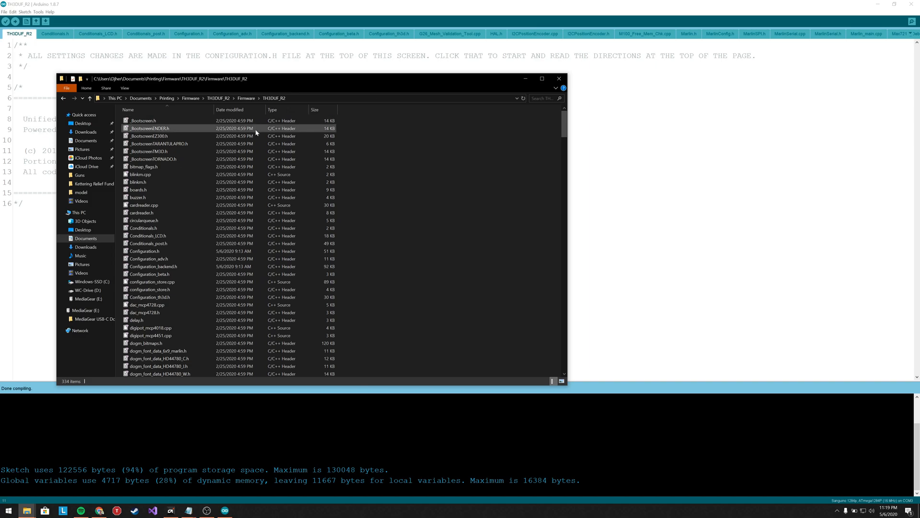
Step: Search the sketch folder for .hex files, and clear the search to return to the folder's full listing
{"action": "left_click", "coordinate": [534, 97]}
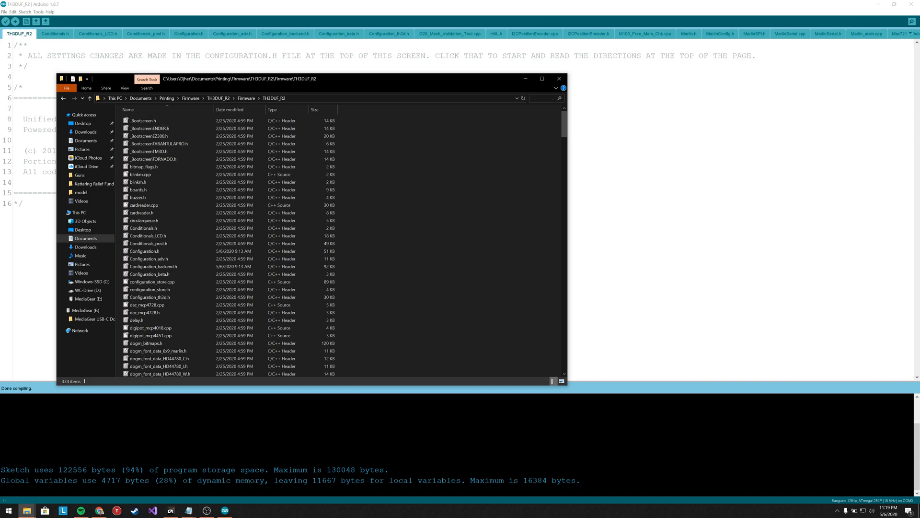
{"action": "type", "text": ".hex"}
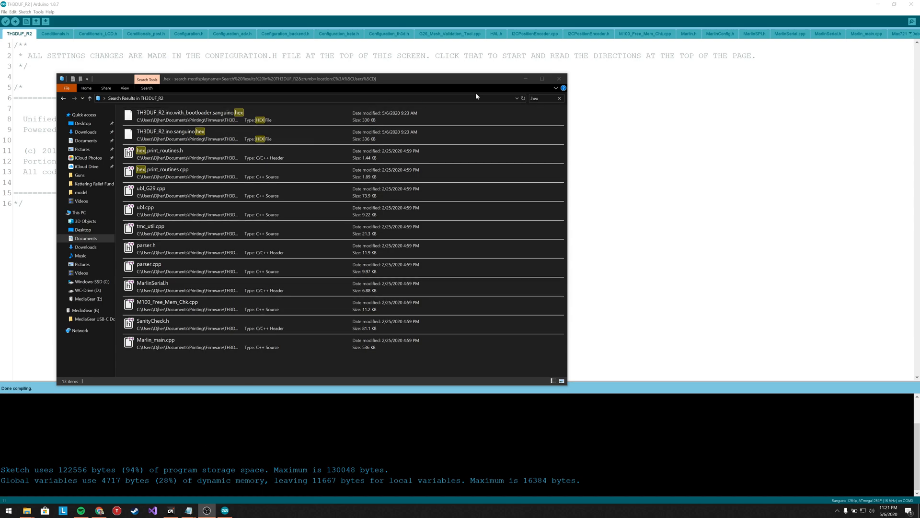
{"action": "left_click", "coordinate": [559, 98]}
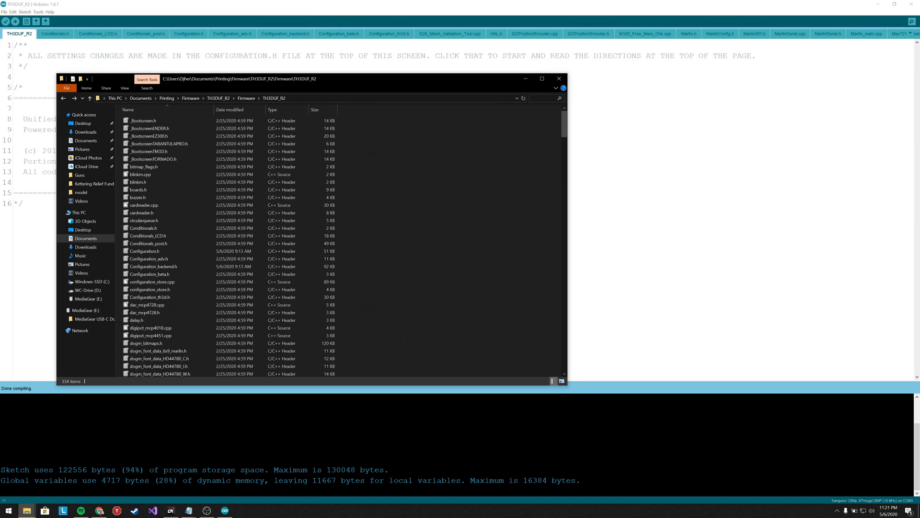
{"action": "left_click", "coordinate": [269, 98]}
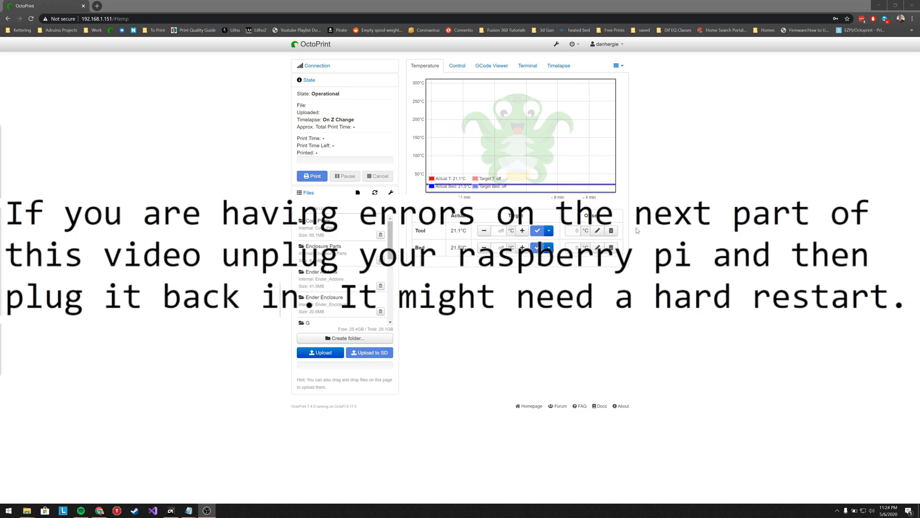
Step: Switch to OctoPrint in the browser and open the Firmware Updater plugin's configuration from the settings
{"action": "left_click", "coordinate": [556, 46]}
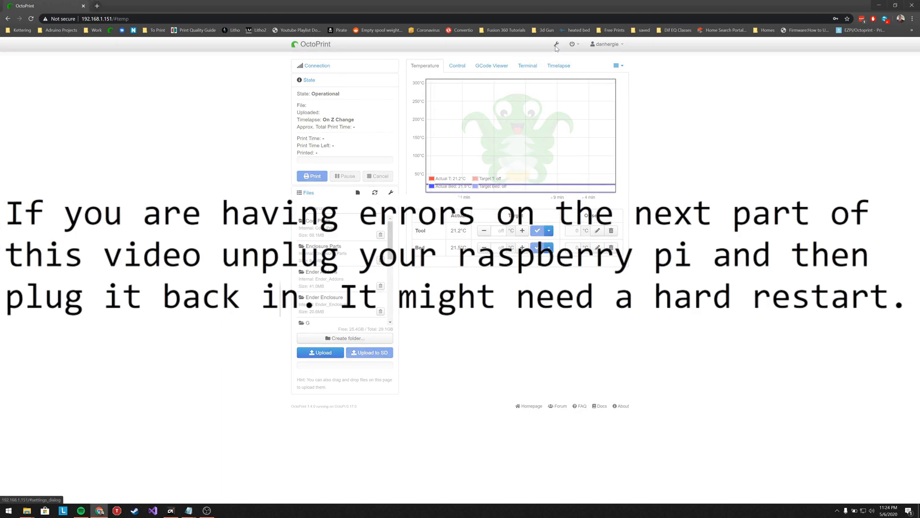
{"action": "left_click", "coordinate": [329, 356]}
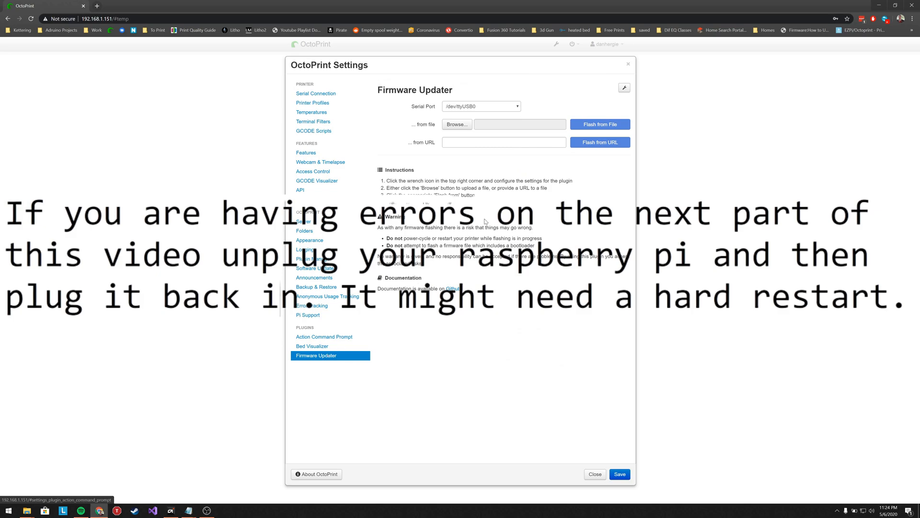
{"action": "left_click", "coordinate": [626, 89]}
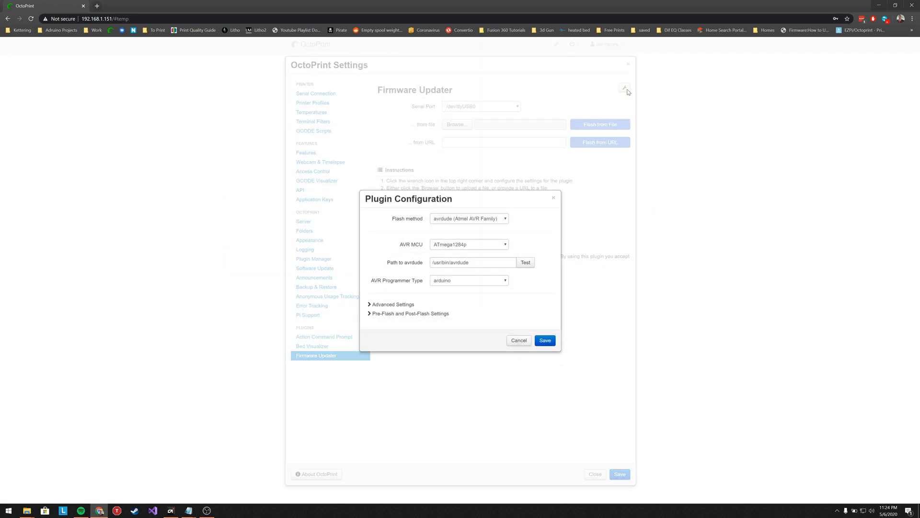
Step: Set the flash method to avrdude (Atmel AVR Family) and the AVR MCU to ATmega1284p
{"action": "left_click", "coordinate": [497, 225]}
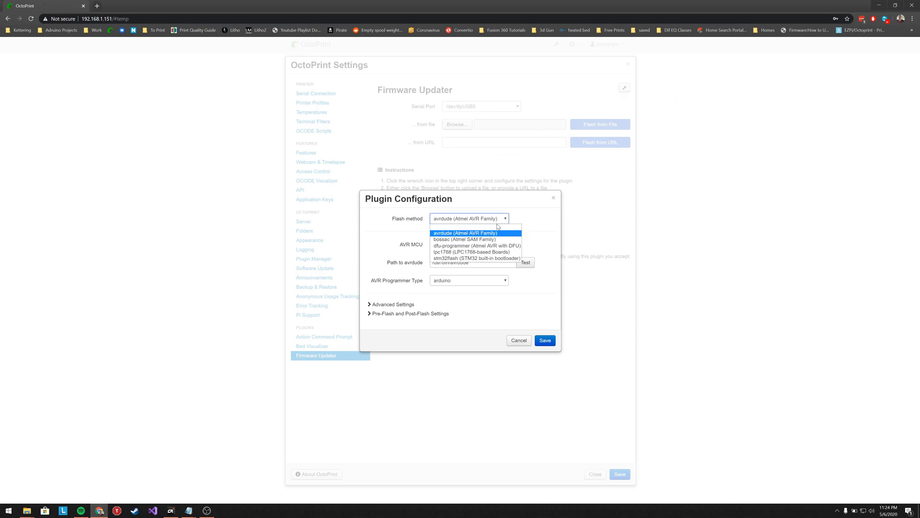
{"action": "left_click", "coordinate": [445, 235]}
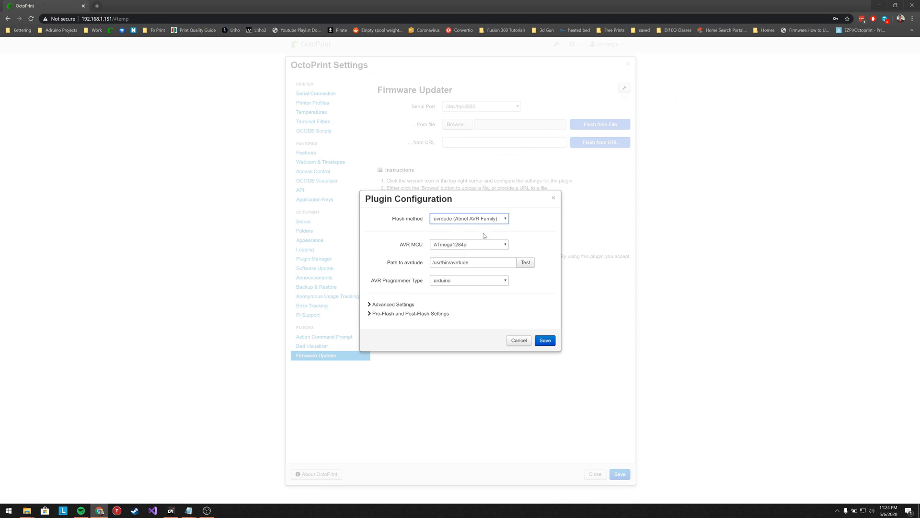
{"action": "left_click", "coordinate": [465, 243]}
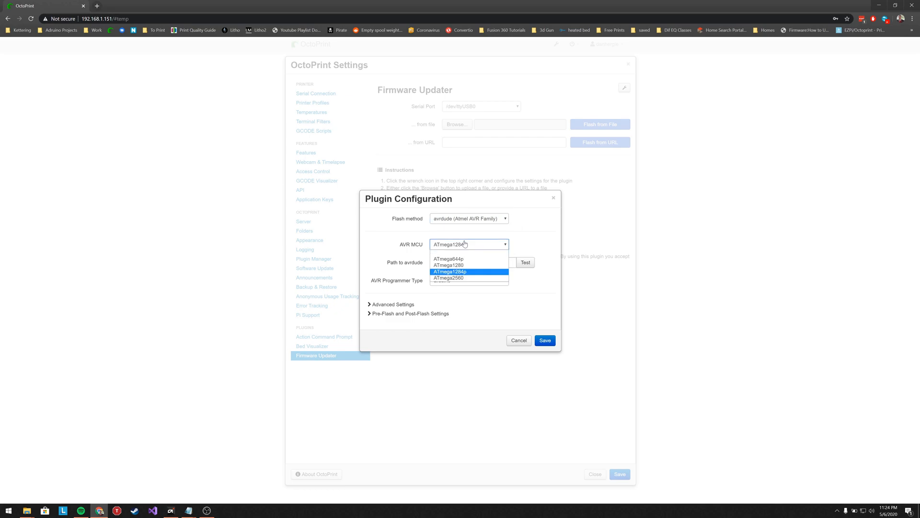
{"action": "left_click", "coordinate": [468, 272]}
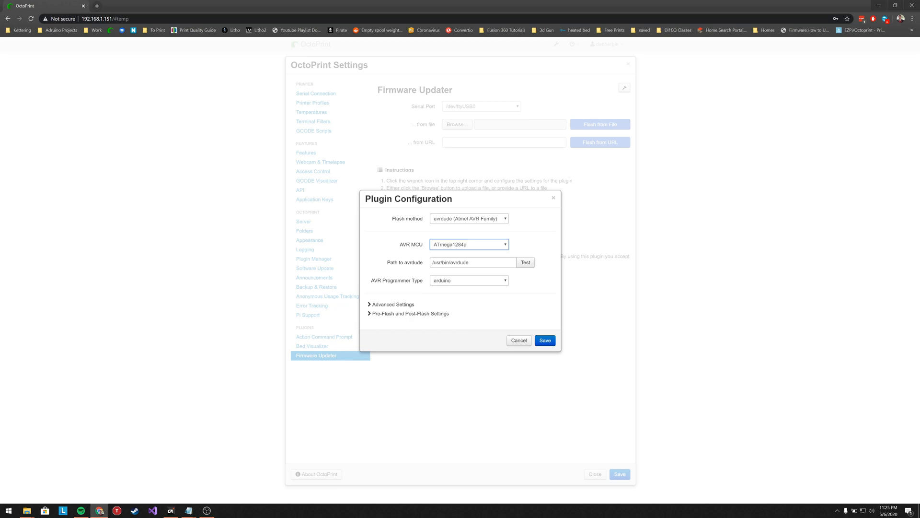
Step: Test the avrdude path /usr/bin/avrdude, keep arduino as the AVR programmer type, and save the plugin configuration
{"action": "left_click", "coordinate": [526, 265]}
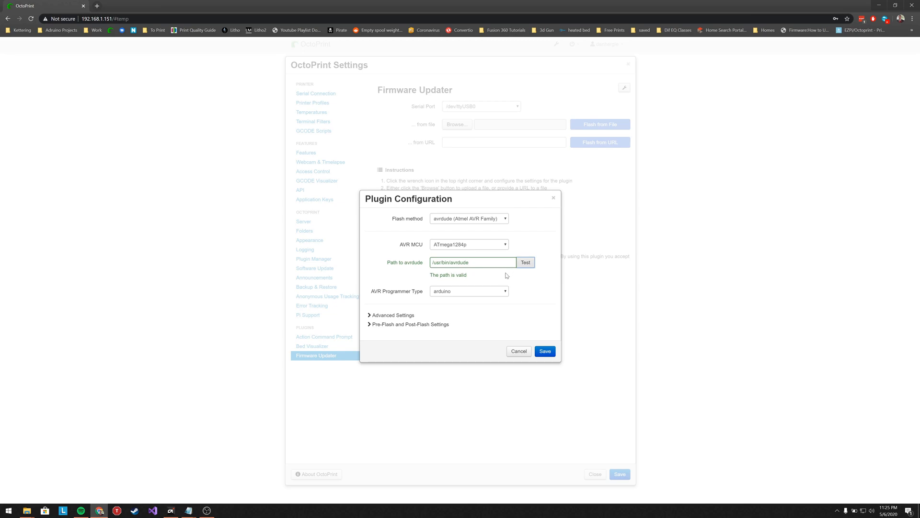
{"action": "left_click", "coordinate": [487, 294]}
{"action": "left_click", "coordinate": [487, 294]}
{"action": "left_click", "coordinate": [544, 352]}
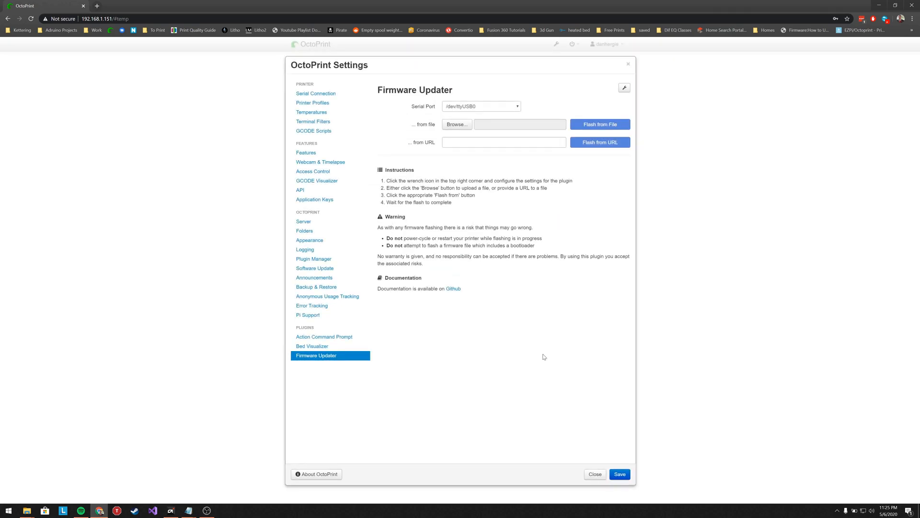
Step: Keep /dev/ttyUSB0 as the flashing serial port and browse for the firmware file in the TH3DUF_R2 folder, checking its location in File Explorer
{"action": "left_click", "coordinate": [465, 107]}
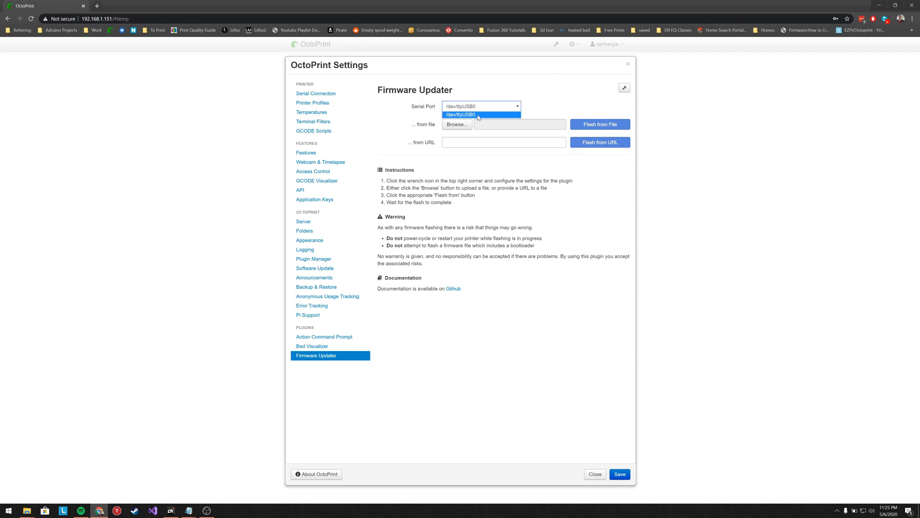
{"action": "left_click", "coordinate": [478, 115]}
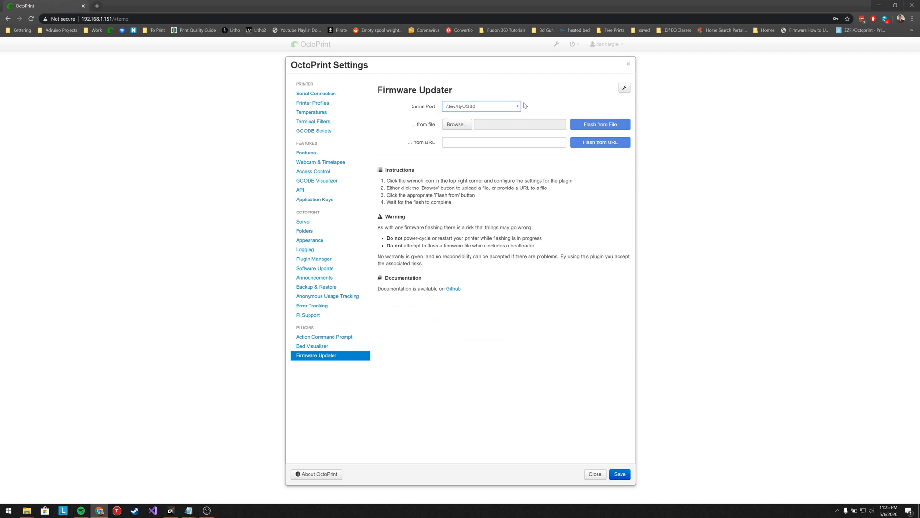
{"action": "left_click", "coordinate": [457, 125]}
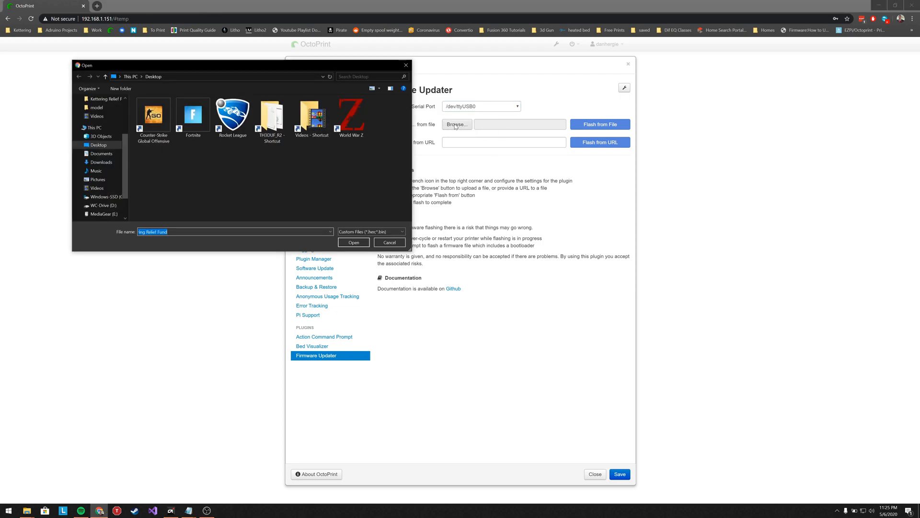
{"action": "double_click", "coordinate": [276, 127]}
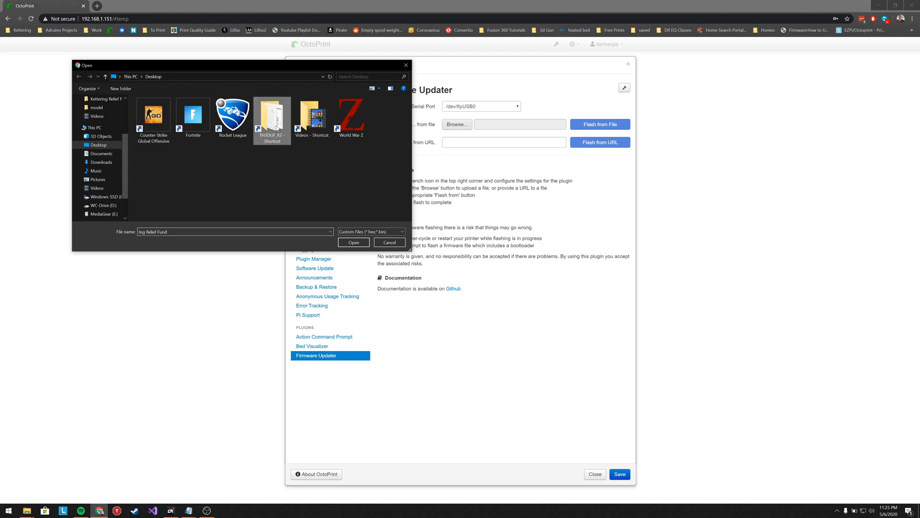
{"action": "mouse_move", "coordinate": [27, 510]}
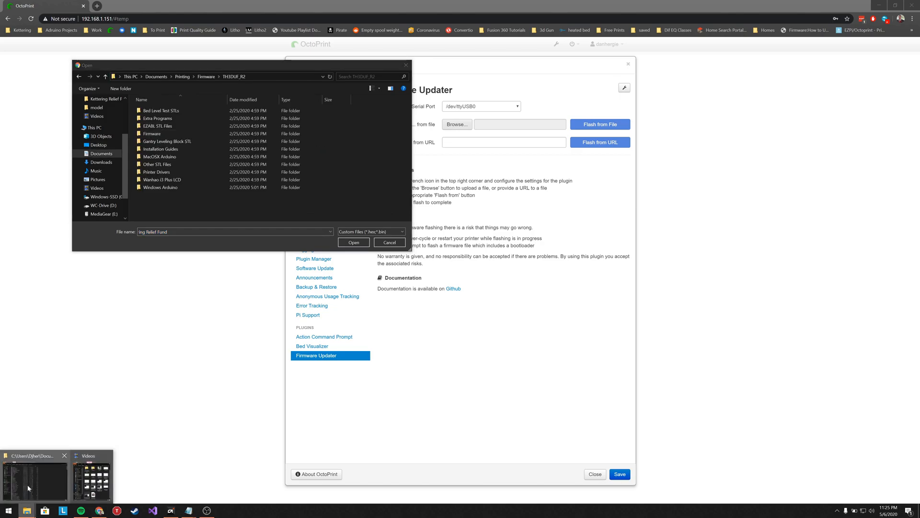
{"action": "left_click", "coordinate": [24, 481]}
{"action": "left_click_drag", "start_coordinate": [357, 81], "coordinate": [551, 143]}
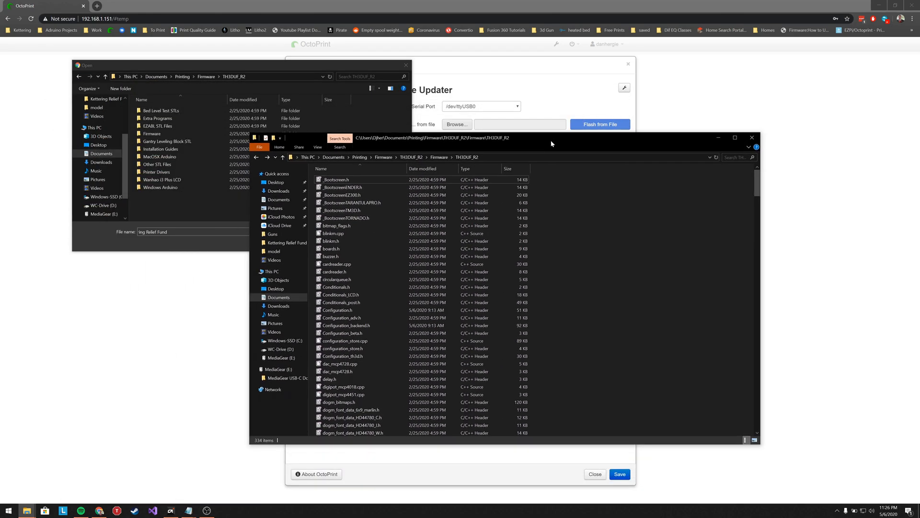
{"action": "left_click", "coordinate": [296, 67]}
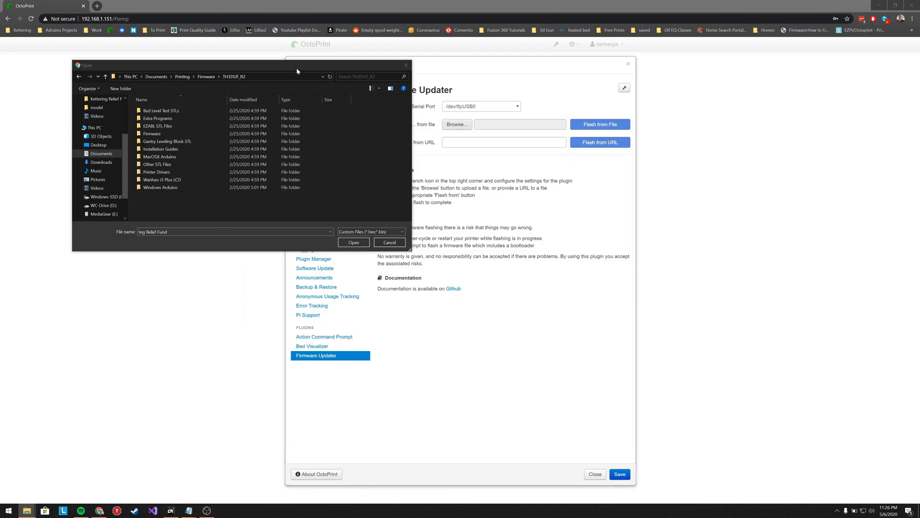
Step: Choose TH3DUF_R2.ino.sanguino.hex from the nested Firmware/TH3DUF_R2 folder, flash the printer with it, and save the settings
{"action": "double_click", "coordinate": [160, 133]}
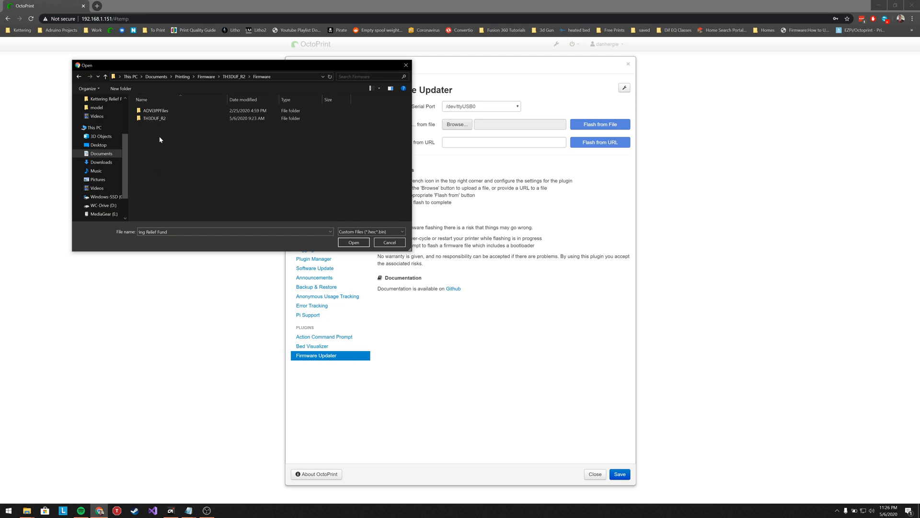
{"action": "double_click", "coordinate": [163, 120]}
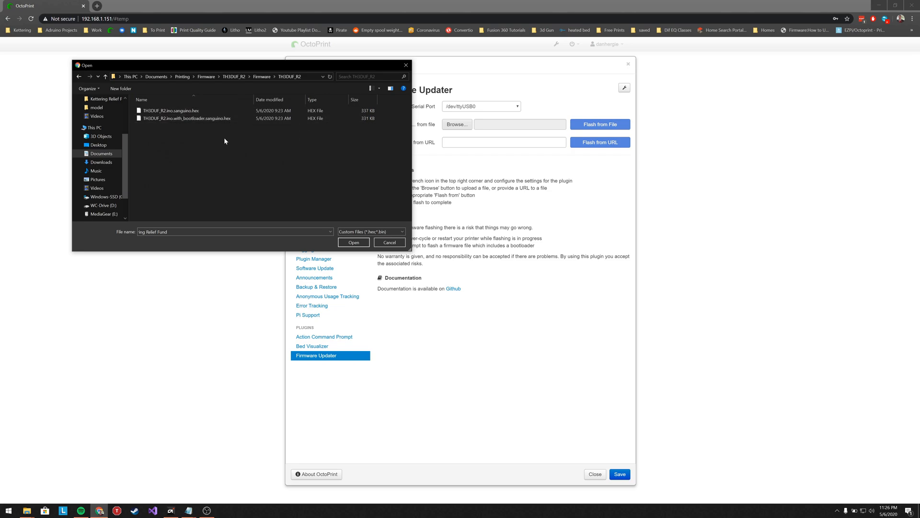
{"action": "left_click", "coordinate": [204, 113]}
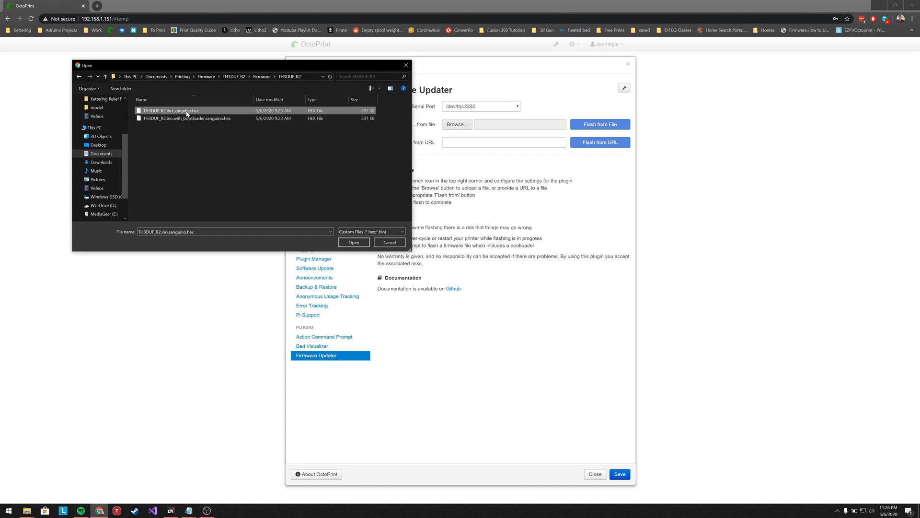
{"action": "left_click", "coordinate": [352, 243]}
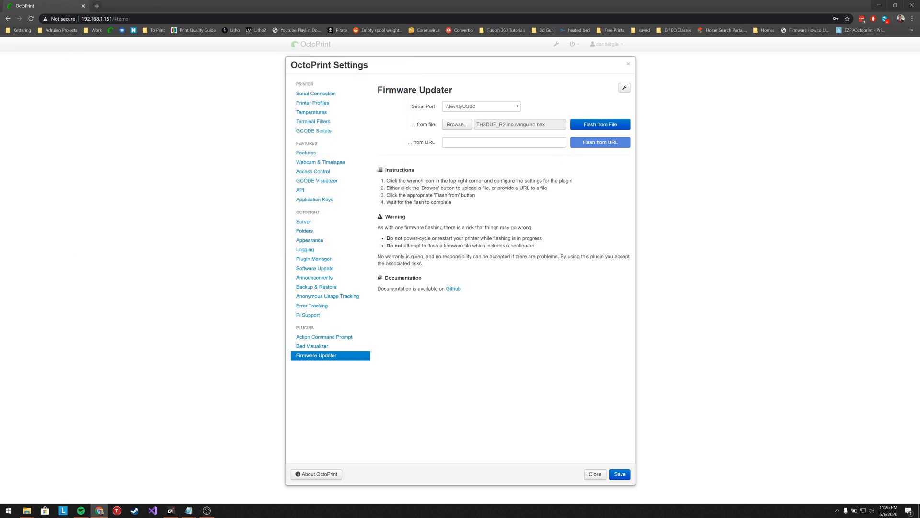
{"action": "left_click", "coordinate": [583, 126]}
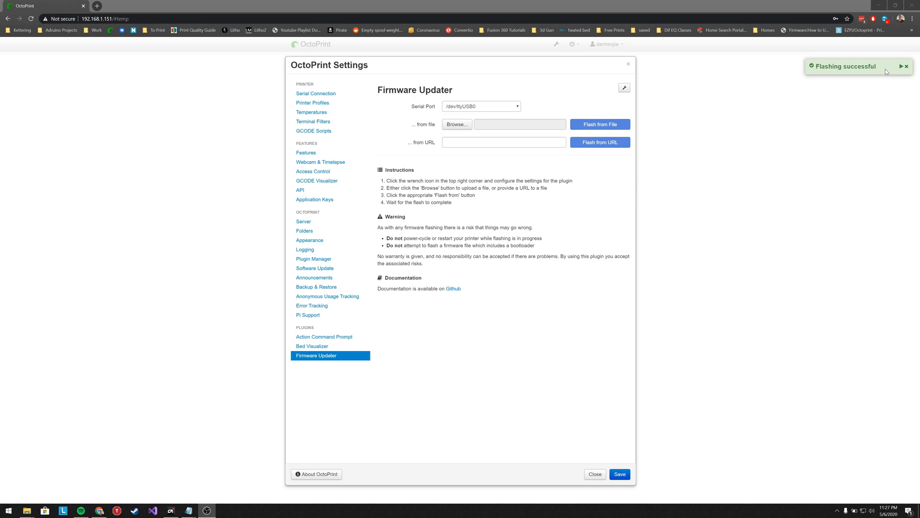
{"action": "left_click", "coordinate": [619, 473]}
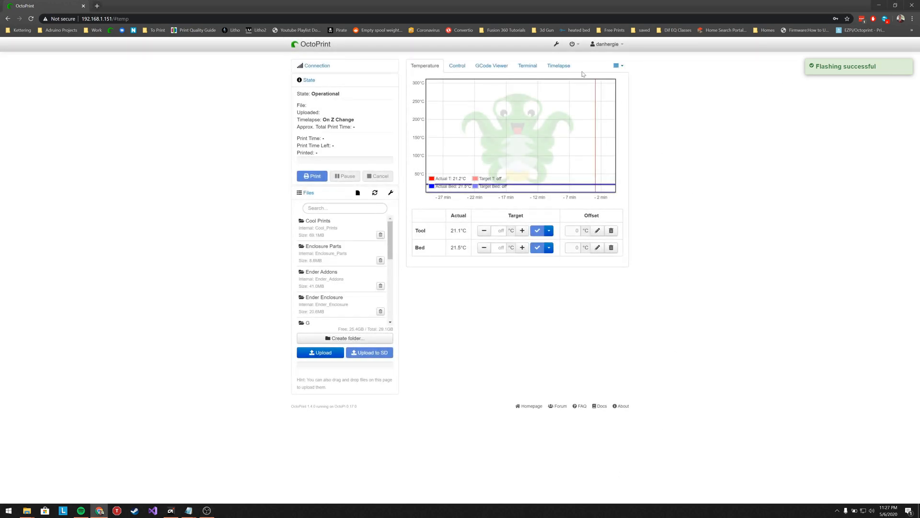
Step: Reboot the system from OctoPrint, confirm the reboot, and reload the page to reconnect
{"action": "left_click", "coordinate": [572, 45]}
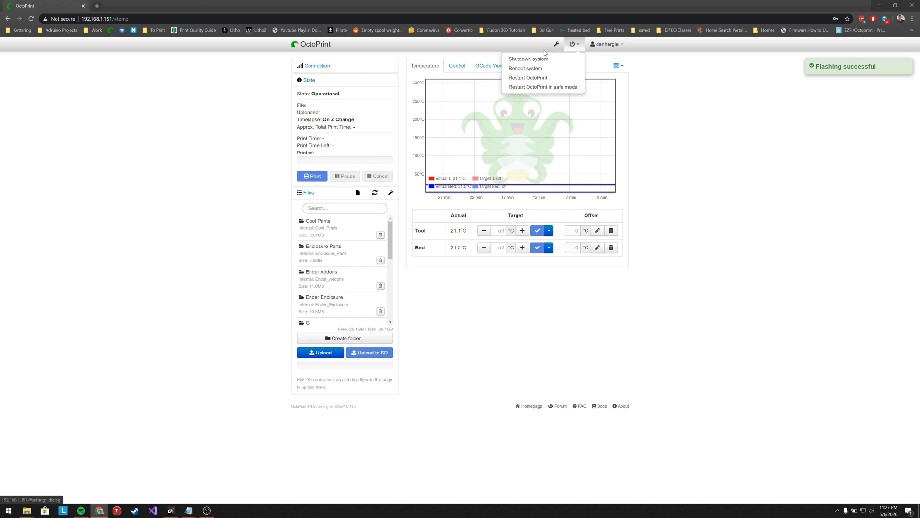
{"action": "left_click", "coordinate": [533, 68]}
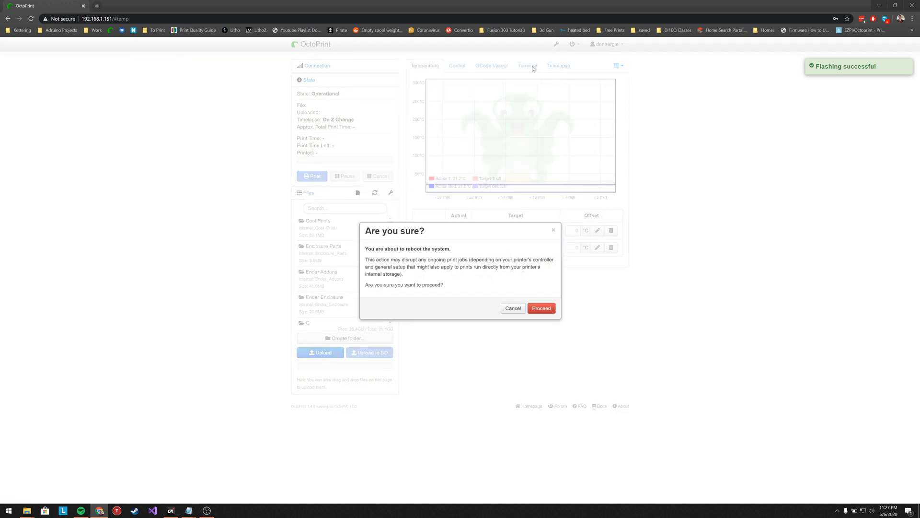
{"action": "left_click", "coordinate": [542, 310]}
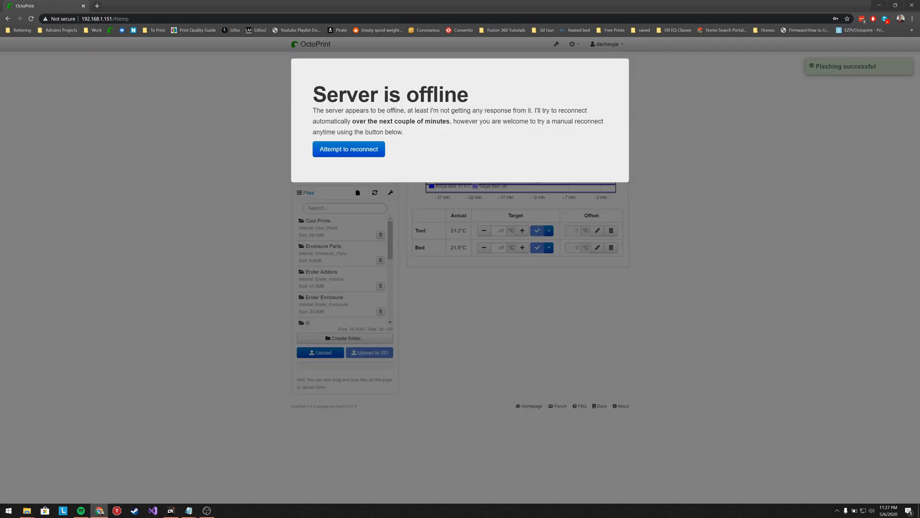
{"action": "left_click", "coordinate": [372, 150]}
{"action": "left_click", "coordinate": [32, 18]}
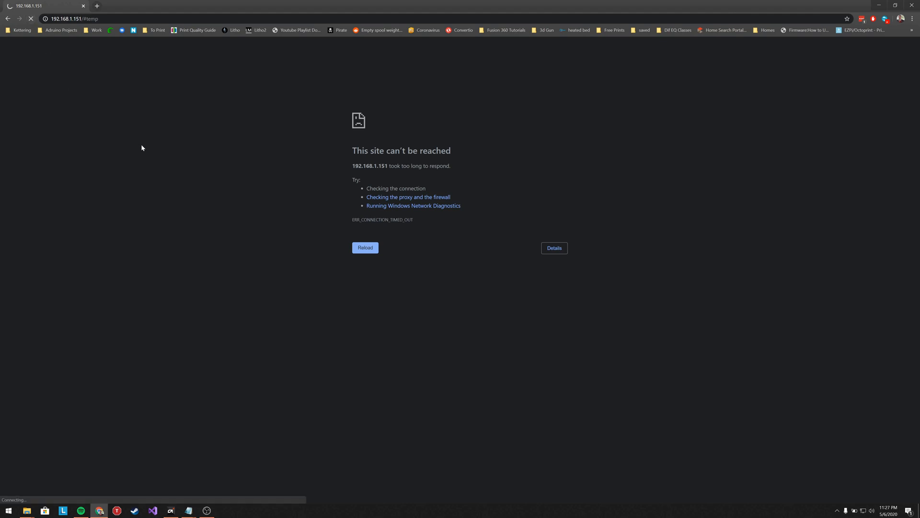
{"action": "left_click", "coordinate": [30, 18]}
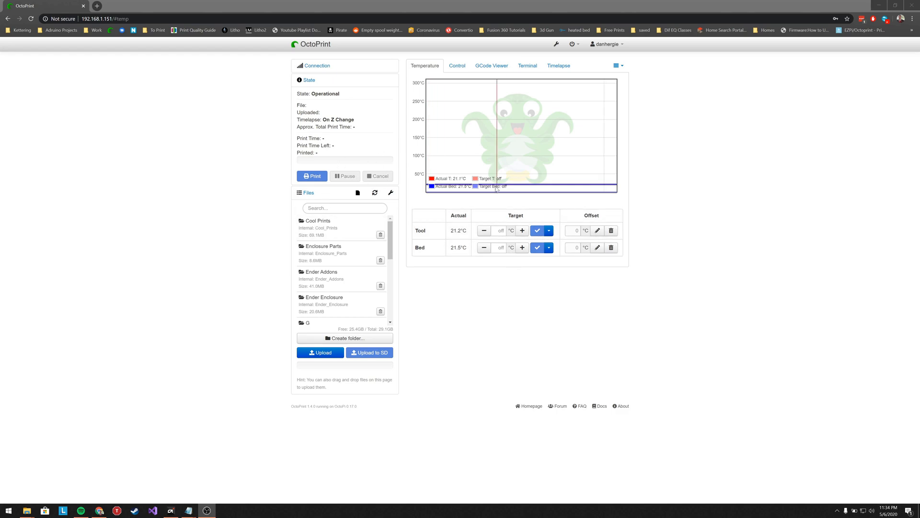
Step: In the serial connection behaviour settings, choose to cancel ongoing prints but stay connected on a firmware error, and save
{"action": "left_click", "coordinate": [456, 66]}
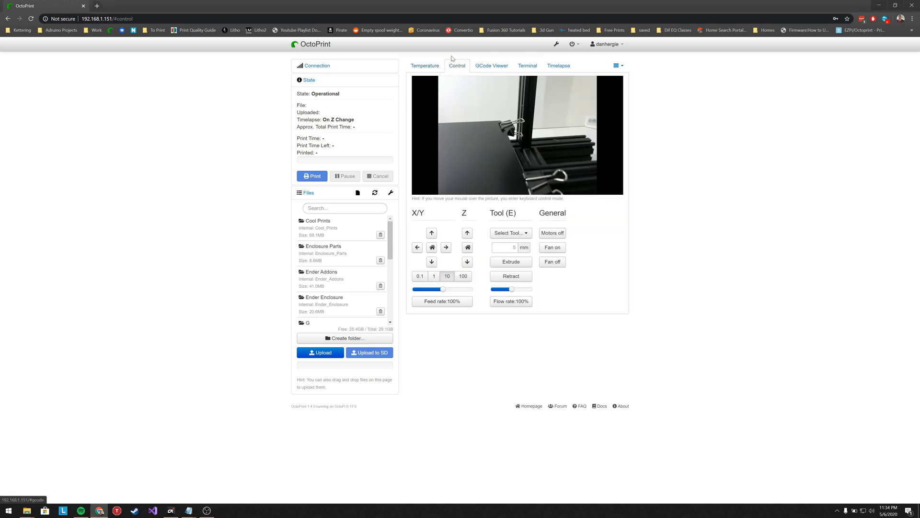
{"action": "left_click", "coordinate": [556, 46]}
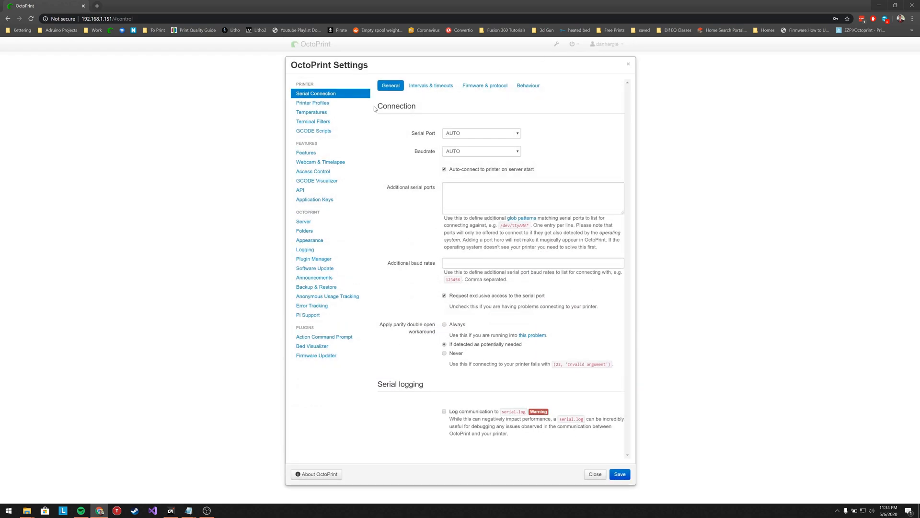
{"action": "left_click", "coordinate": [526, 89]}
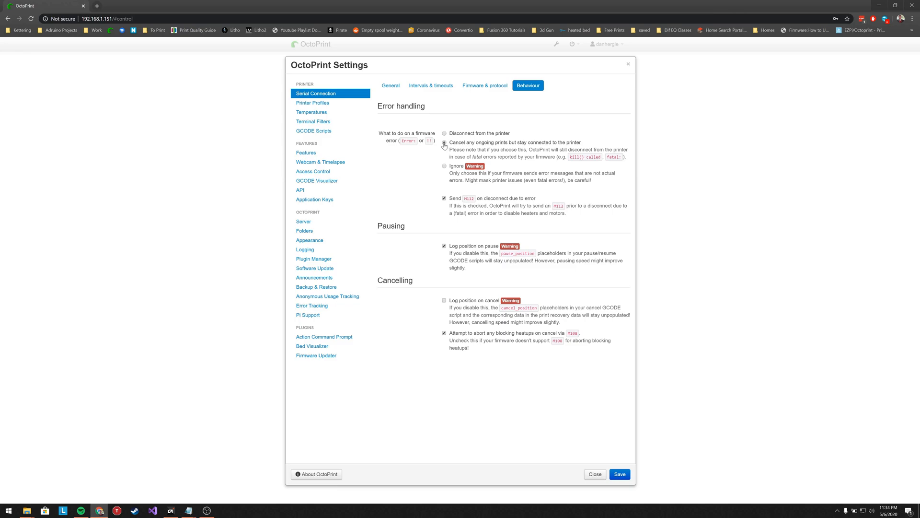
{"action": "left_click", "coordinate": [620, 474]}
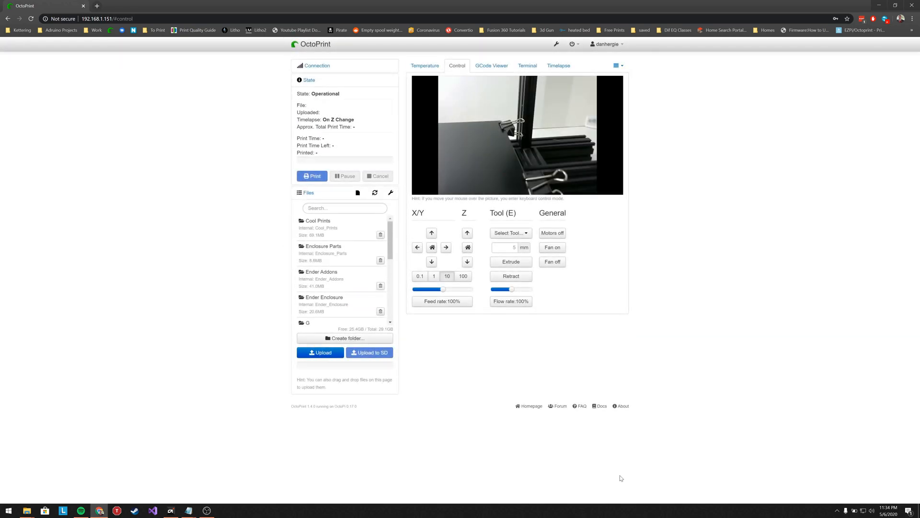
Step: Send M502 and M500 to the printer from the terminal to load the firmware defaults and store them
{"action": "left_click", "coordinate": [526, 65]}
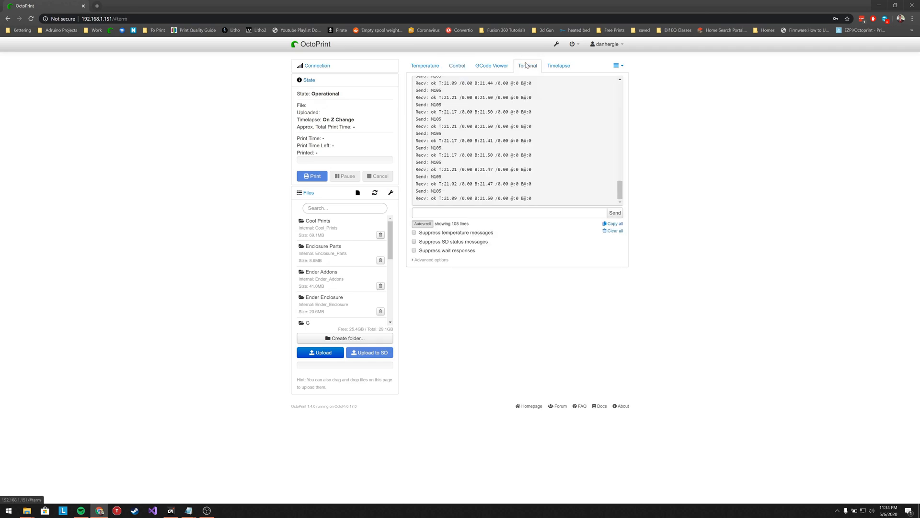
{"action": "left_click", "coordinate": [455, 216]}
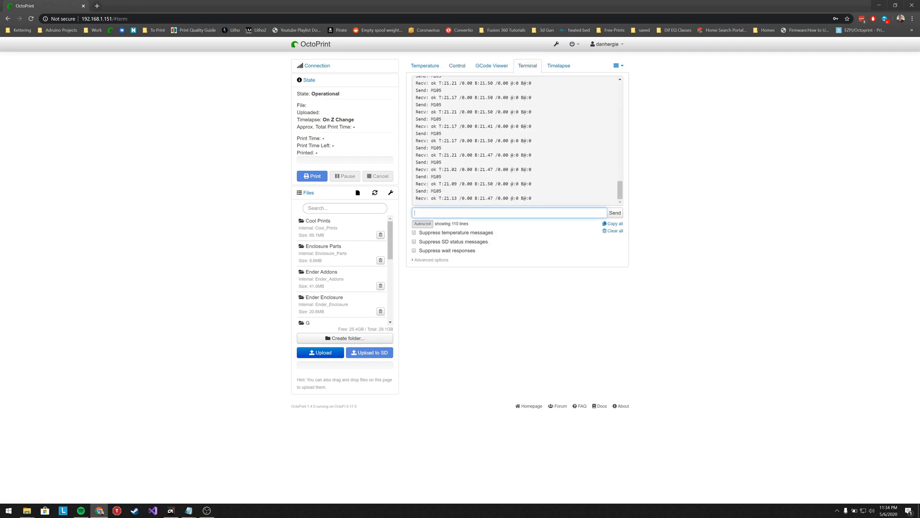
{"action": "type", "text": "m502"}
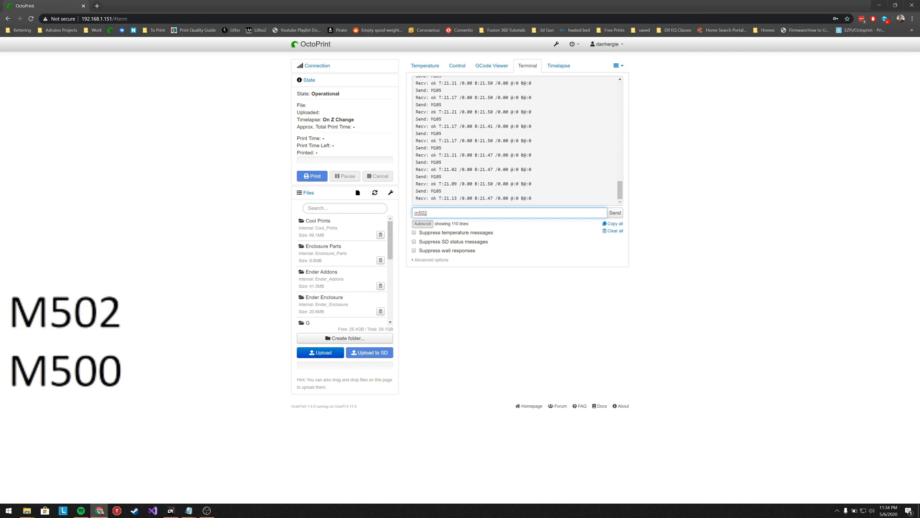
{"action": "key", "text": "Return"}
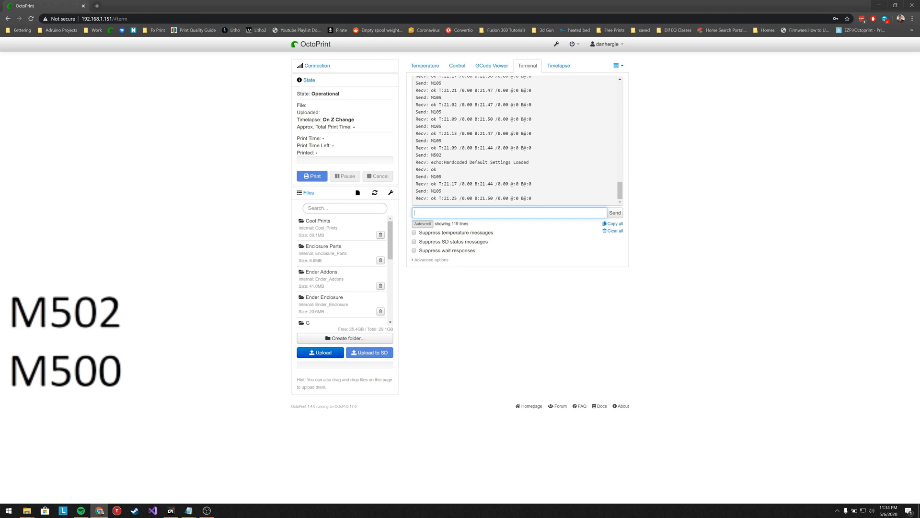
{"action": "type", "text": "m500"}
{"action": "key", "text": "Return"}
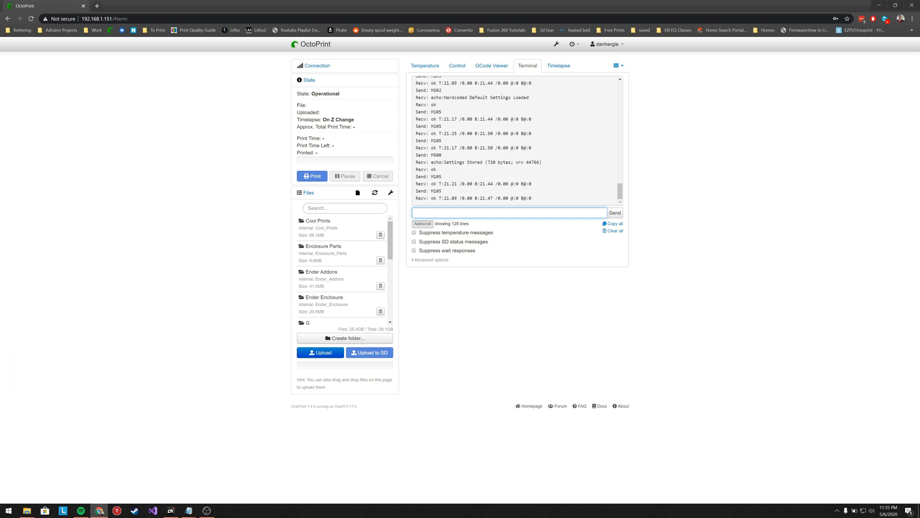
Step: Reboot the system again after storing the printer settings, and reload the OctoPrint page
{"action": "left_click", "coordinate": [572, 44]}
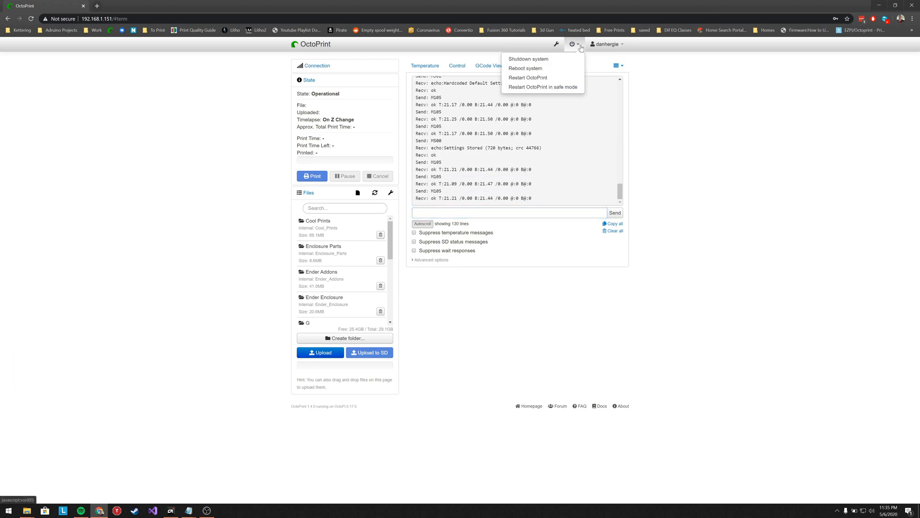
{"action": "left_click", "coordinate": [544, 70]}
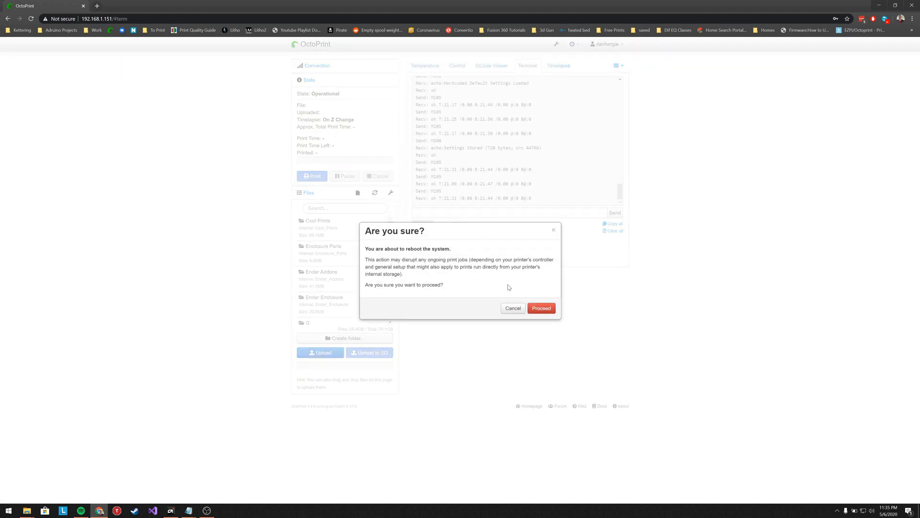
{"action": "left_click", "coordinate": [542, 310]}
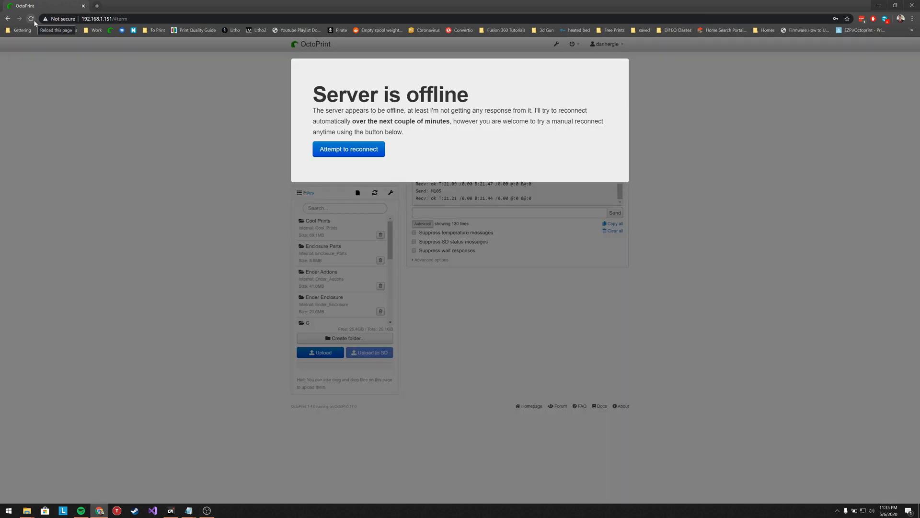
{"action": "left_click", "coordinate": [31, 19]}
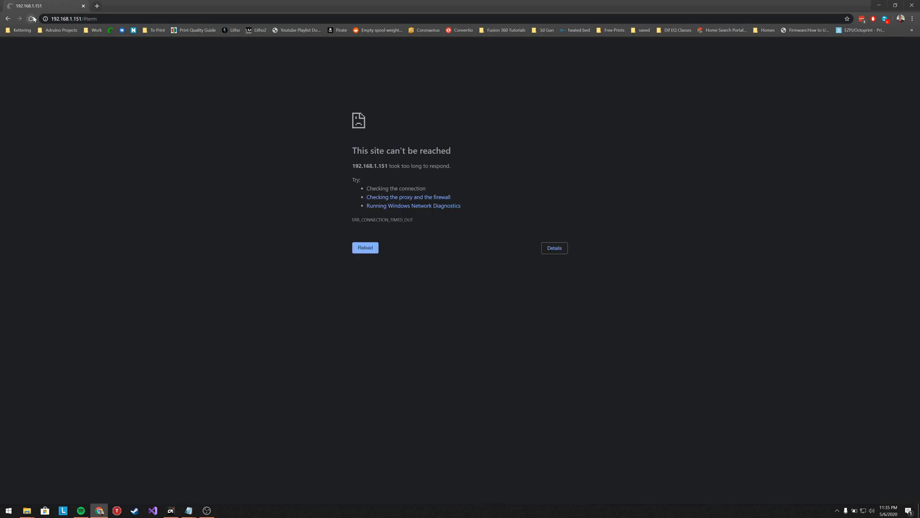
{"action": "left_click", "coordinate": [32, 19]}
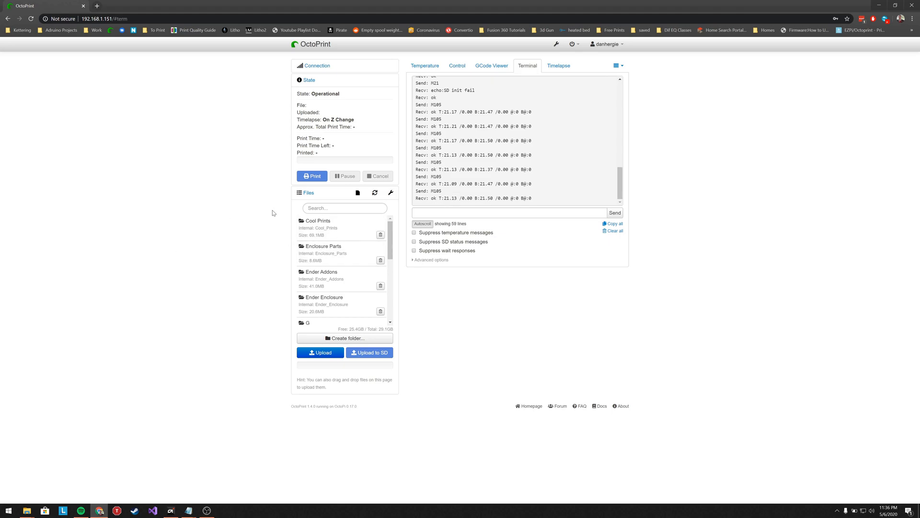
Step: Check the printer's connection settings and the temperature view
{"action": "left_click", "coordinate": [317, 65]}
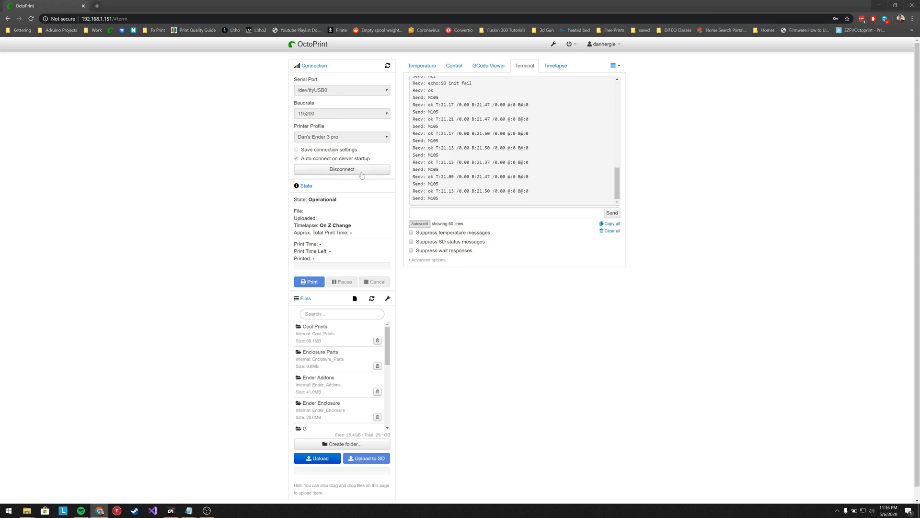
{"action": "left_click", "coordinate": [317, 71]}
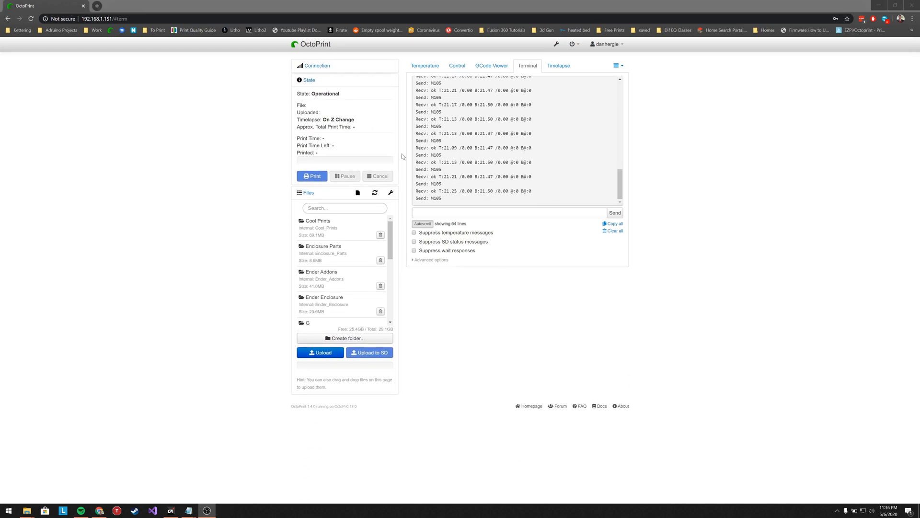
{"action": "left_click", "coordinate": [427, 69]}
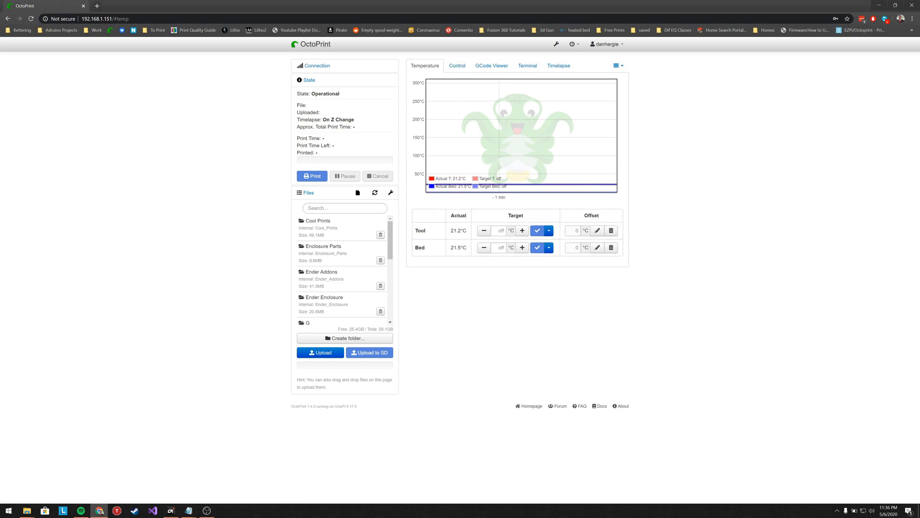
{"action": "scroll", "coordinate": [351, 257], "scroll_direction": "down", "scroll_amount": 2}
{"action": "scroll", "coordinate": [351, 257], "scroll_direction": "up", "scroll_amount": 2}
Step: Open the Firmware Updater page in the OctoPrint settings
{"action": "left_click", "coordinate": [555, 44]}
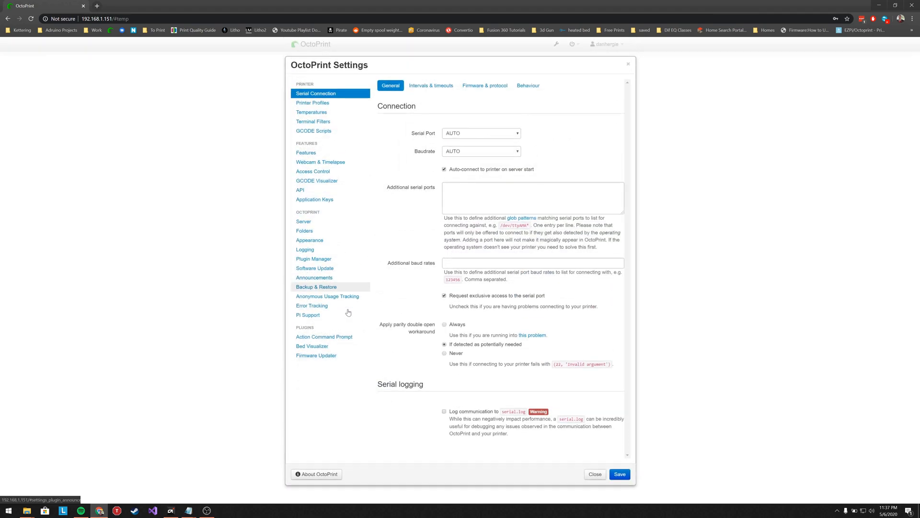
{"action": "left_click", "coordinate": [317, 355]}
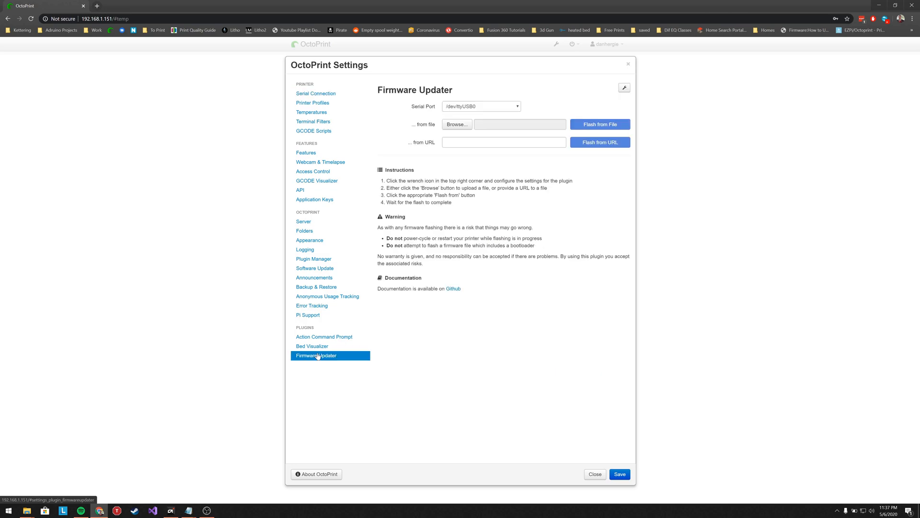